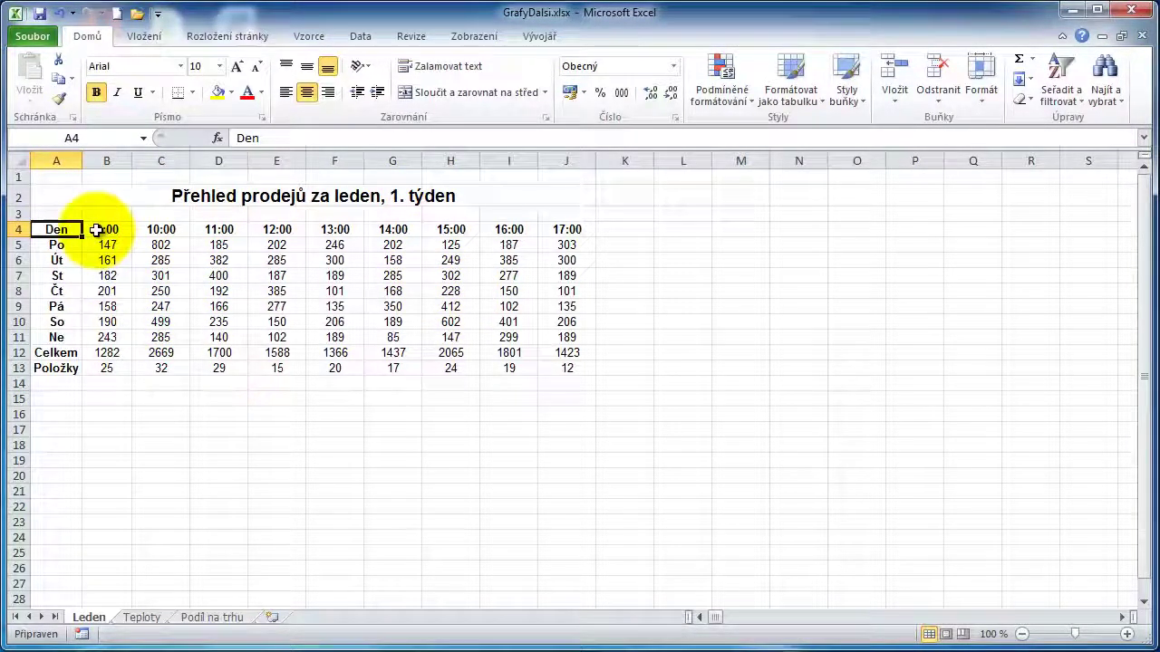
Show the Vložení ribbon, glance at the Teploty and Podíl na trhu sheets, then return to Leden.
left_click(140, 37)
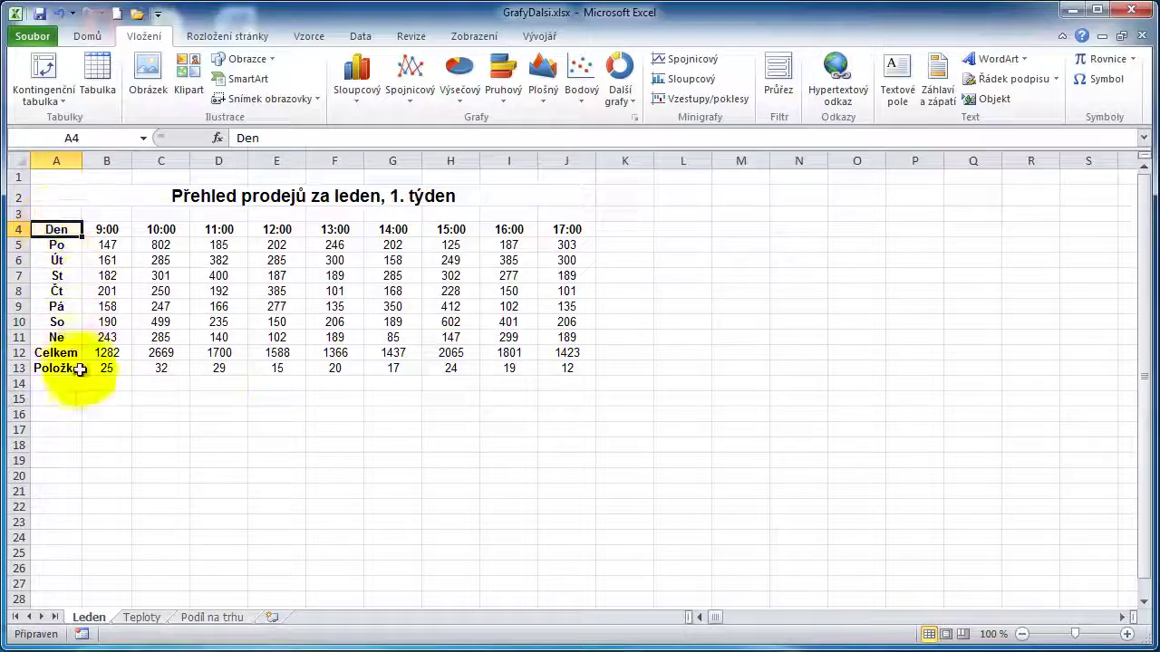
left_click(145, 619)
left_click(222, 619)
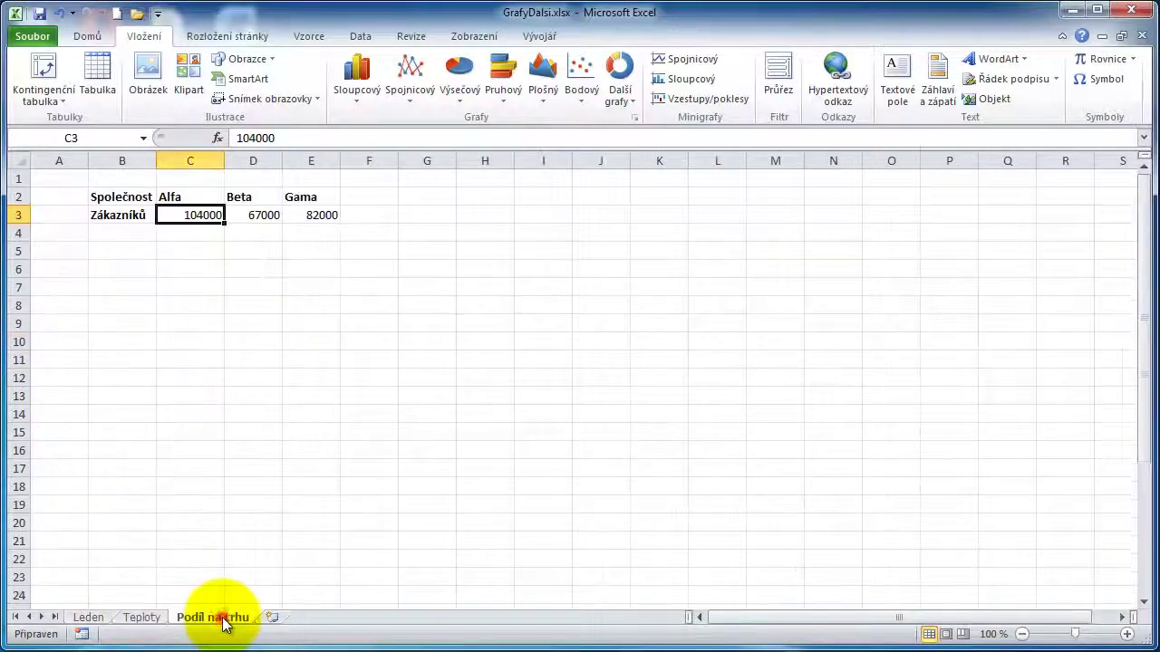
left_click(89, 619)
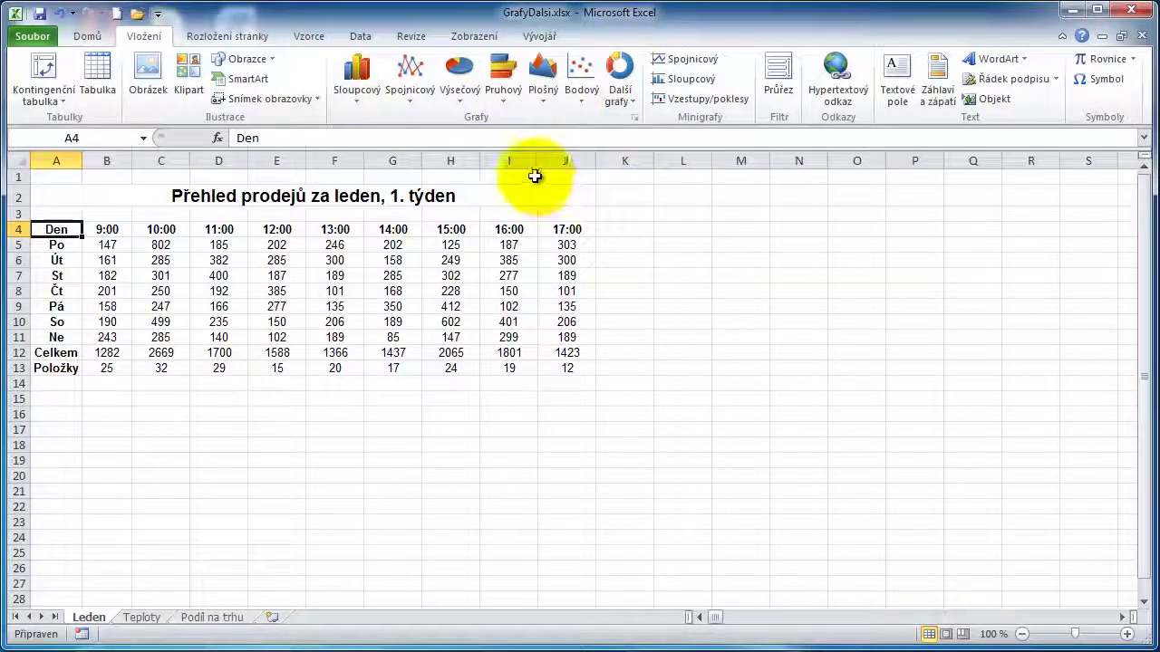
Insert a 2D clustered column chart of the whole Leden table and drag it right of the table.
left_click(358, 95)
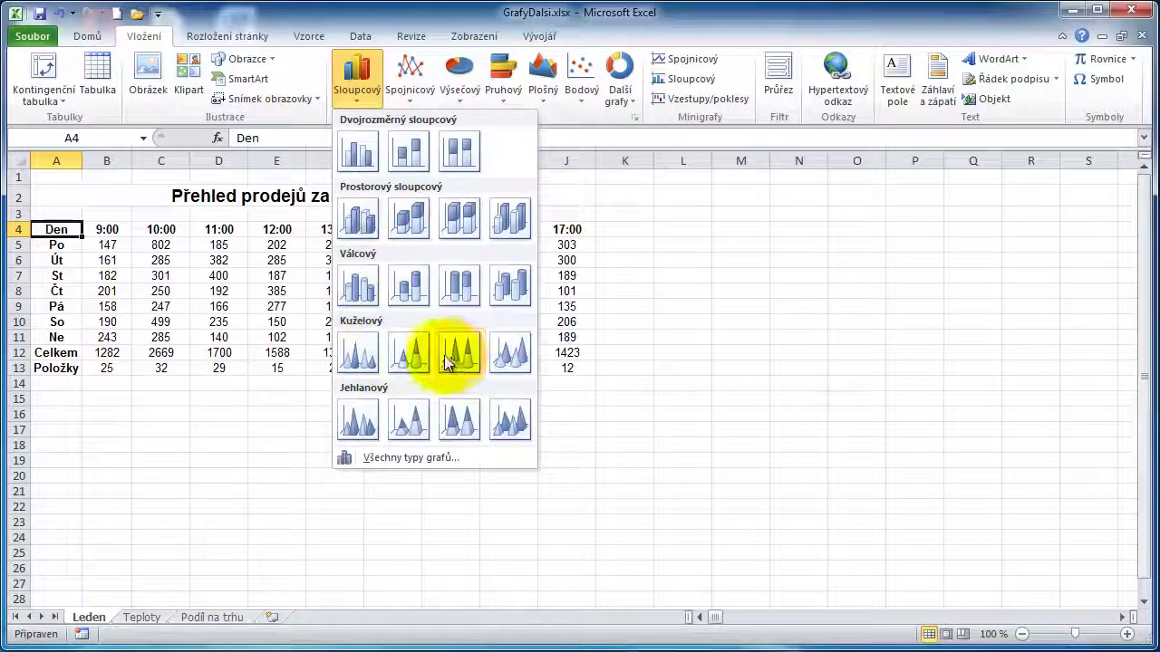
left_click(354, 156)
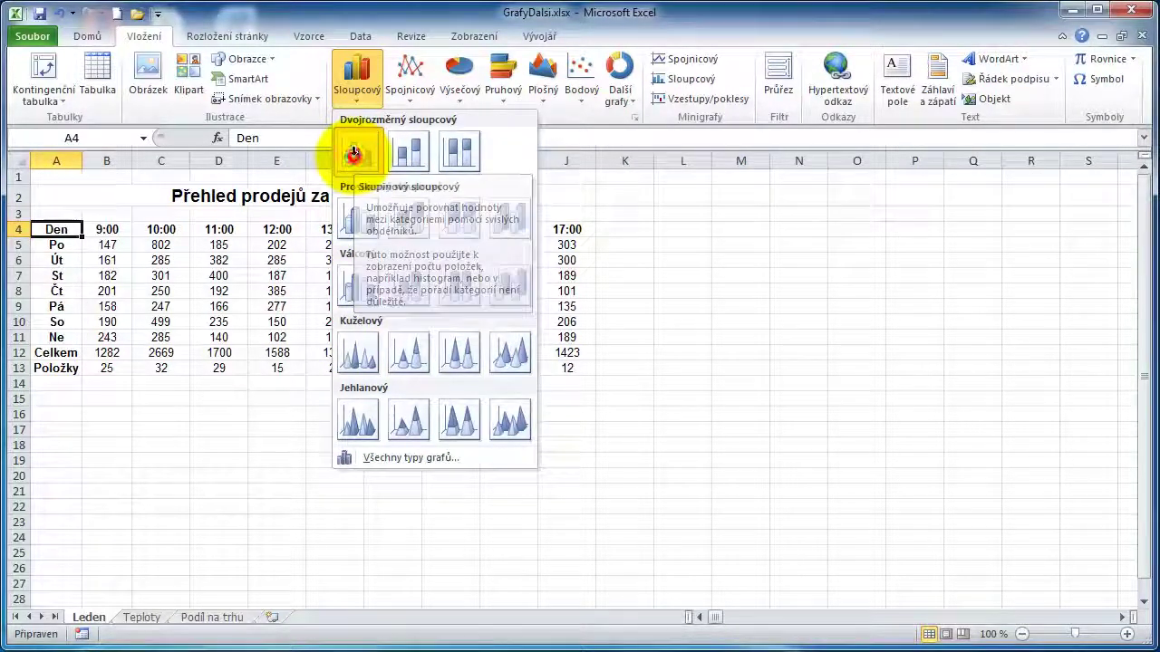
left_click_drag(640, 267, 885, 220)
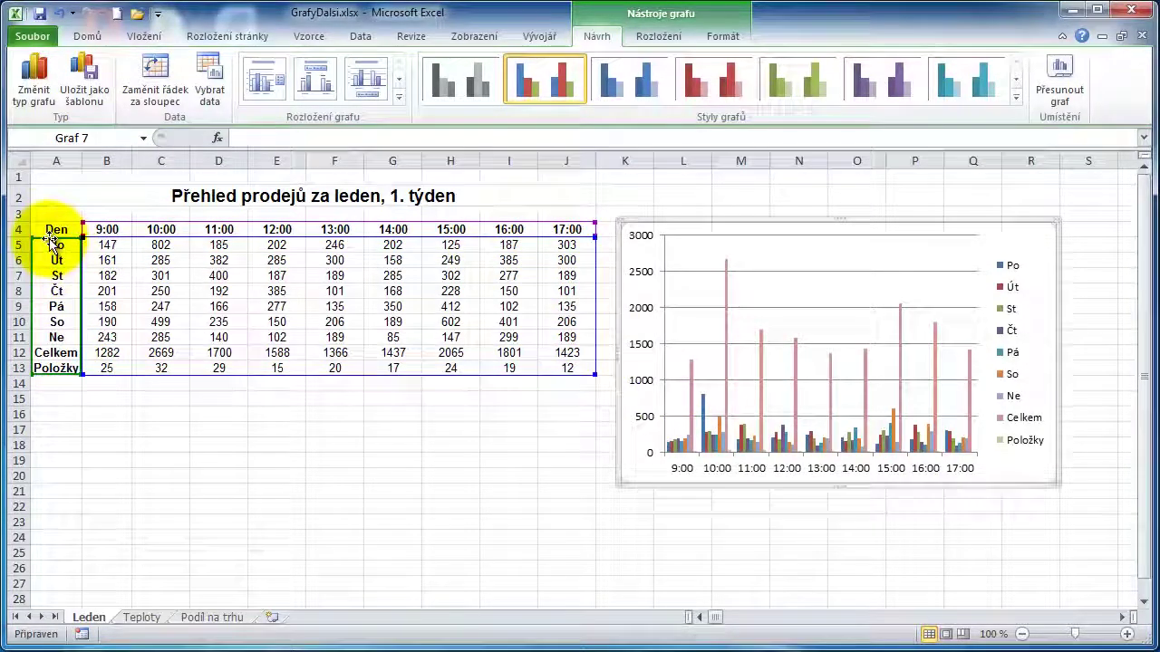
mouse_move(51, 240)
left_mouse_down()
mouse_move(156, 227)
mouse_move(89, 269)
left_mouse_up()
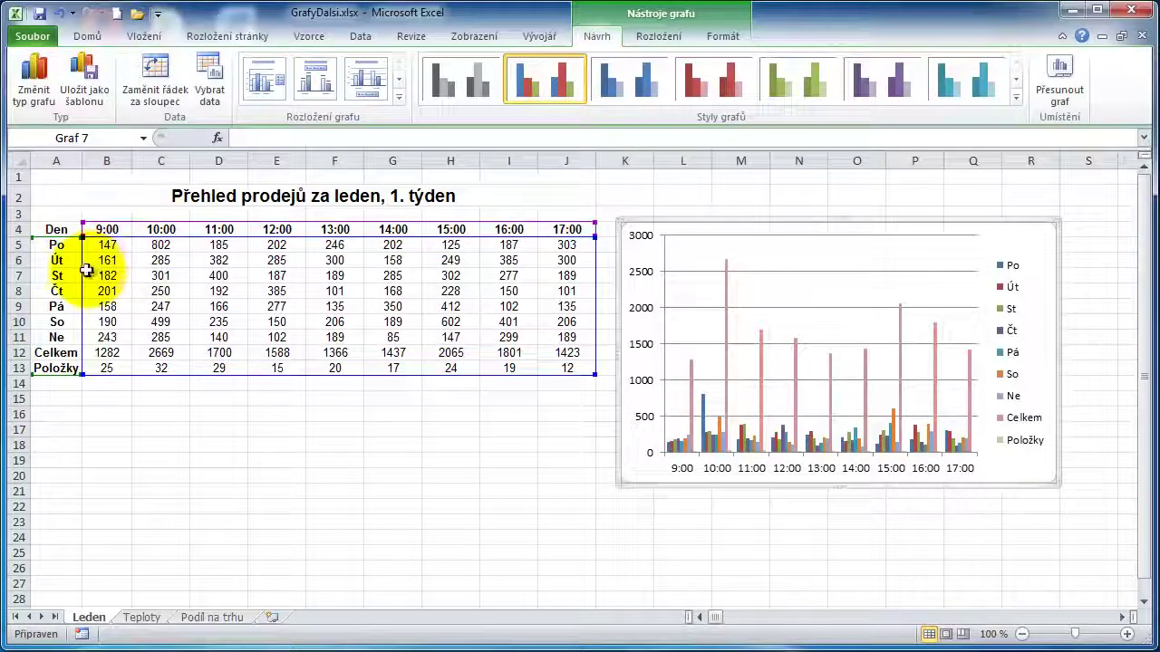
left_click_drag(86, 270, 57, 241)
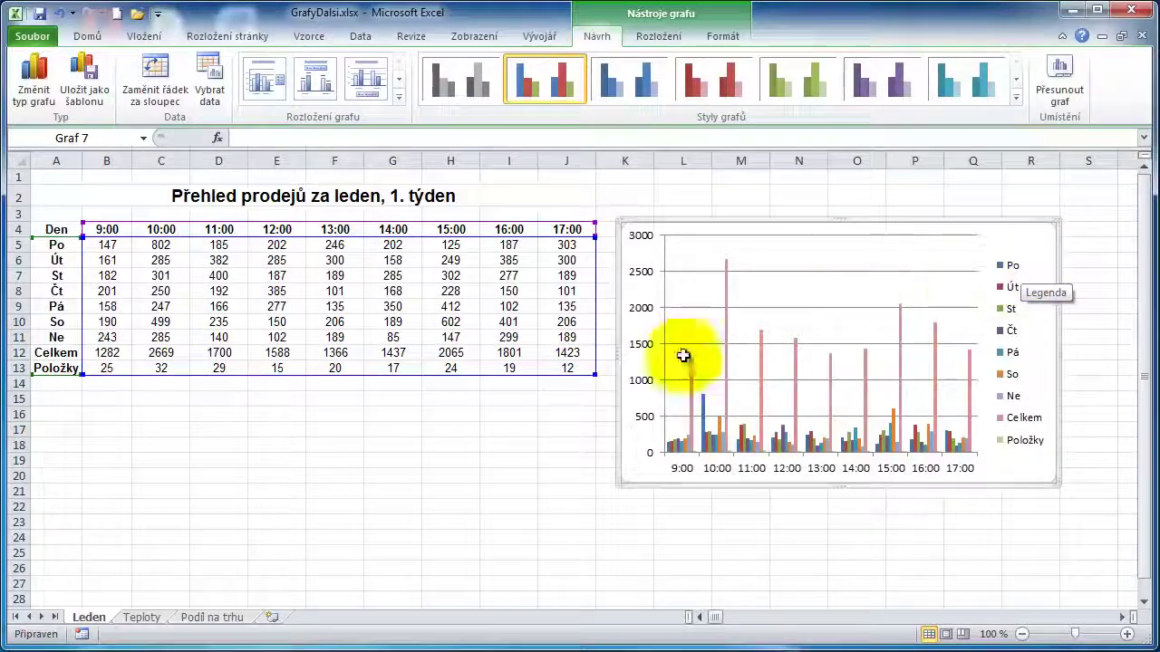
left_click_drag(157, 223, 157, 223)
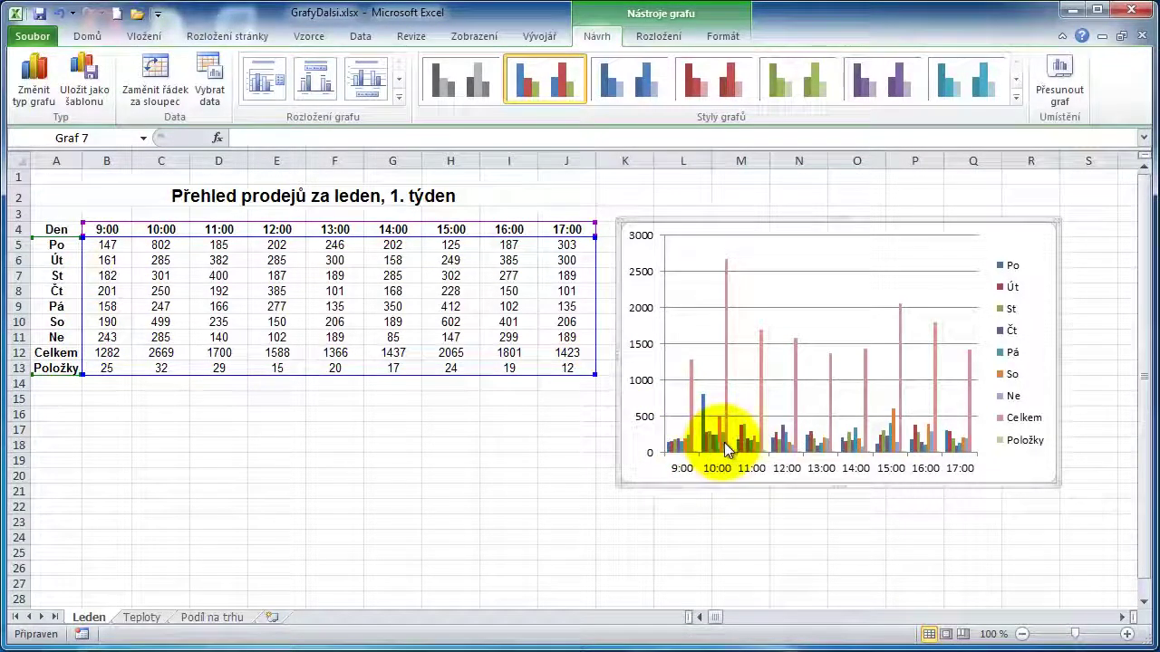
mouse_move(726, 447)
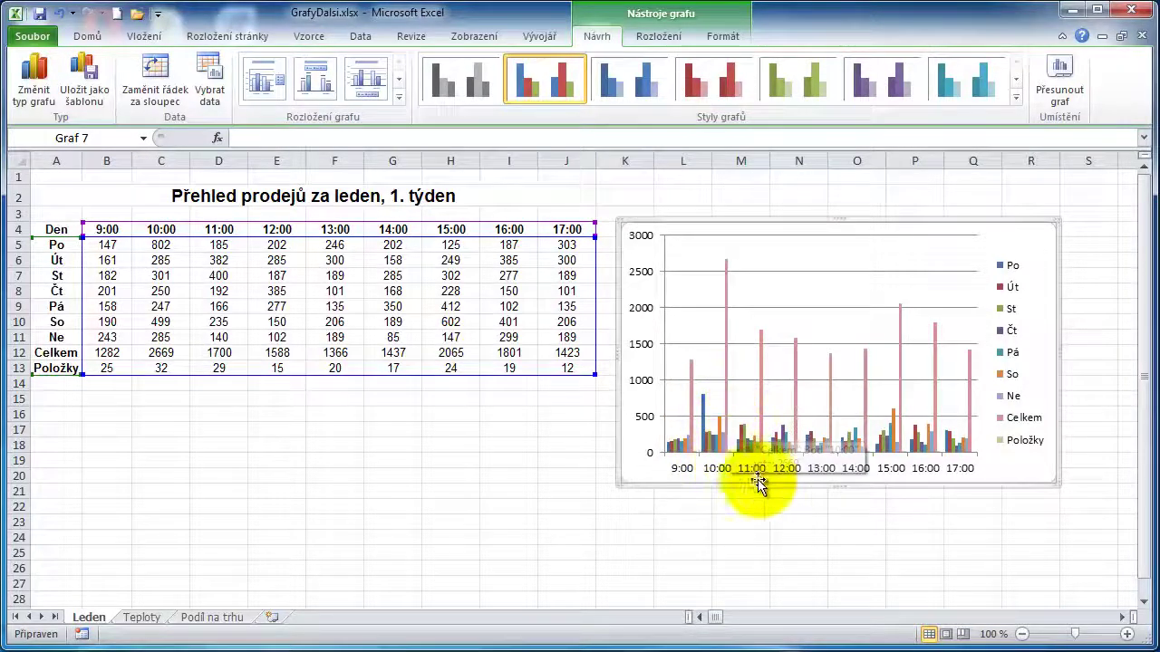
mouse_move(695, 457)
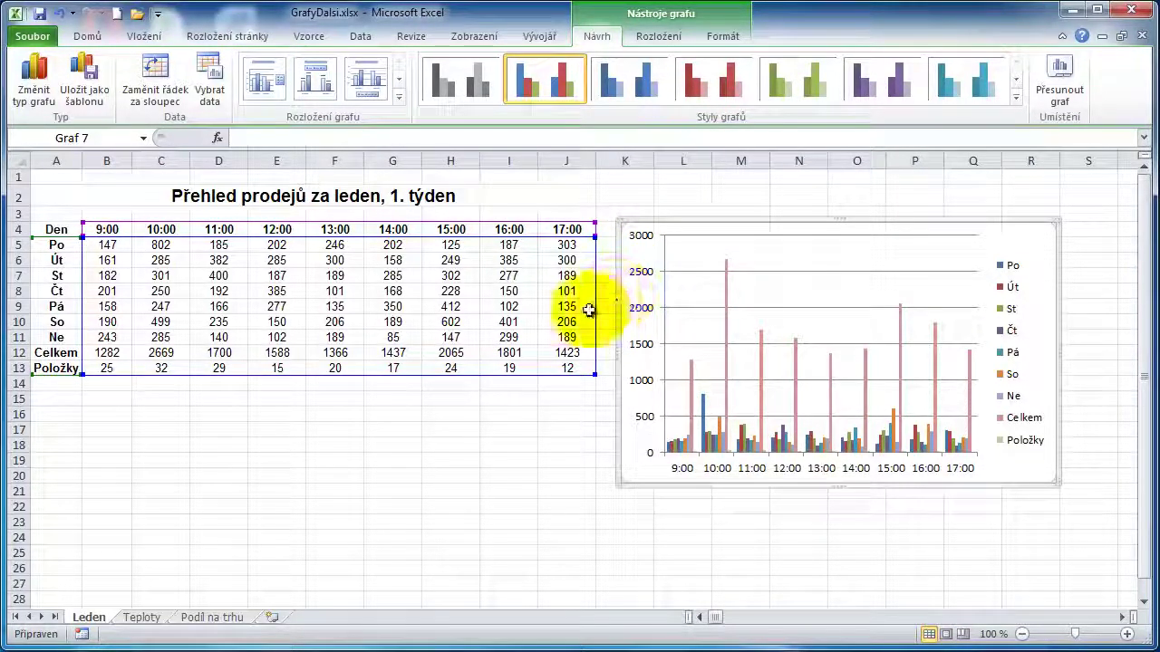
Delete the old chart and insert a clustered column chart of A4:G9 (Po–Pá, 9:00–14:00) beside the table.
key("Delete")
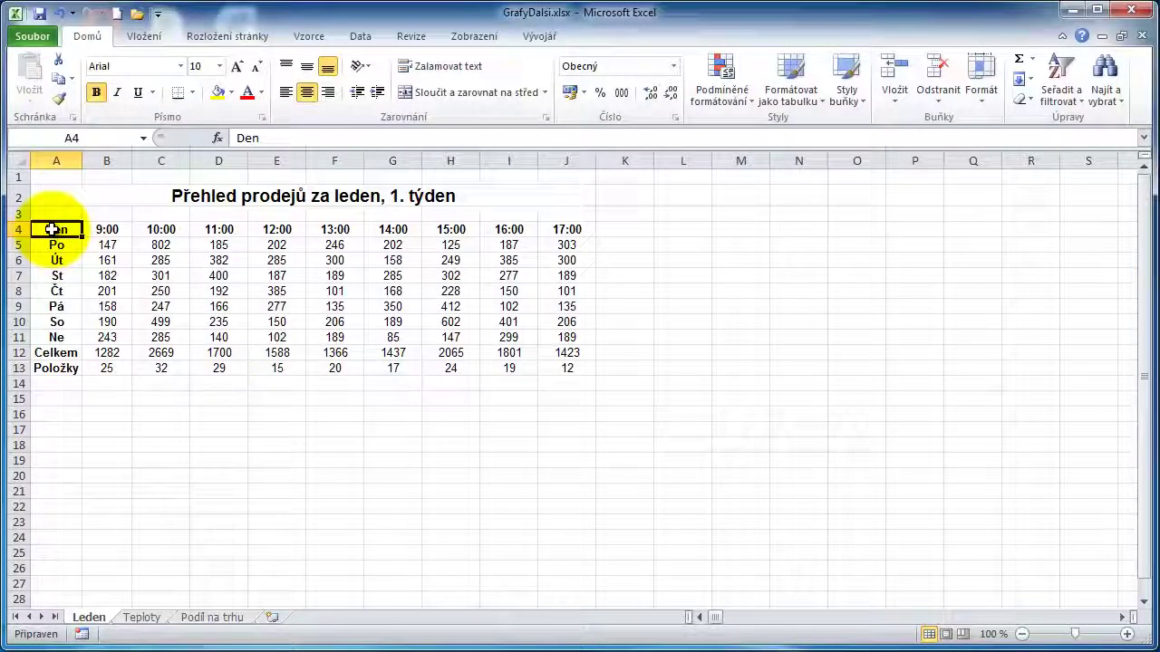
left_click_drag(52, 229, 392, 307)
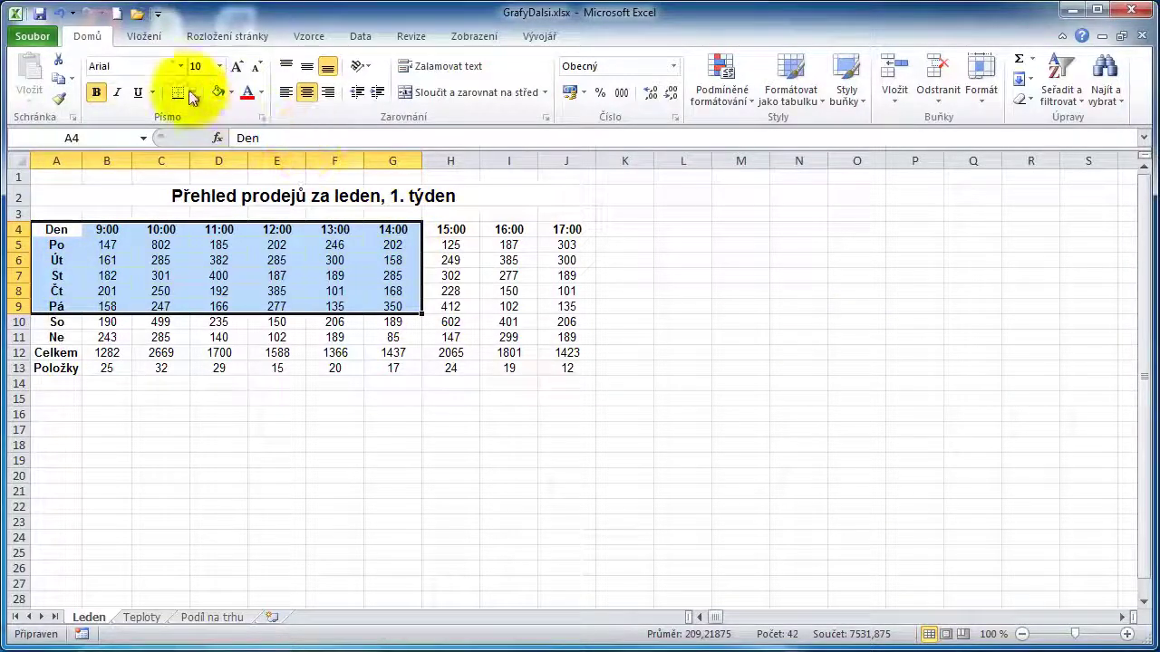
left_click(145, 38)
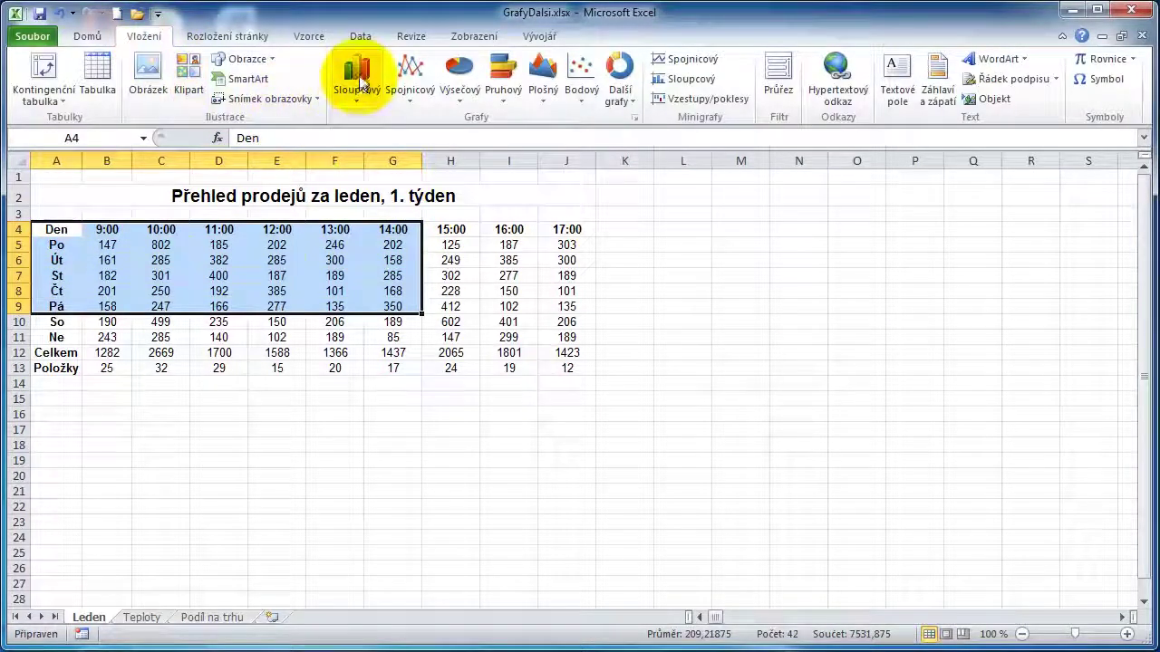
left_click(361, 80)
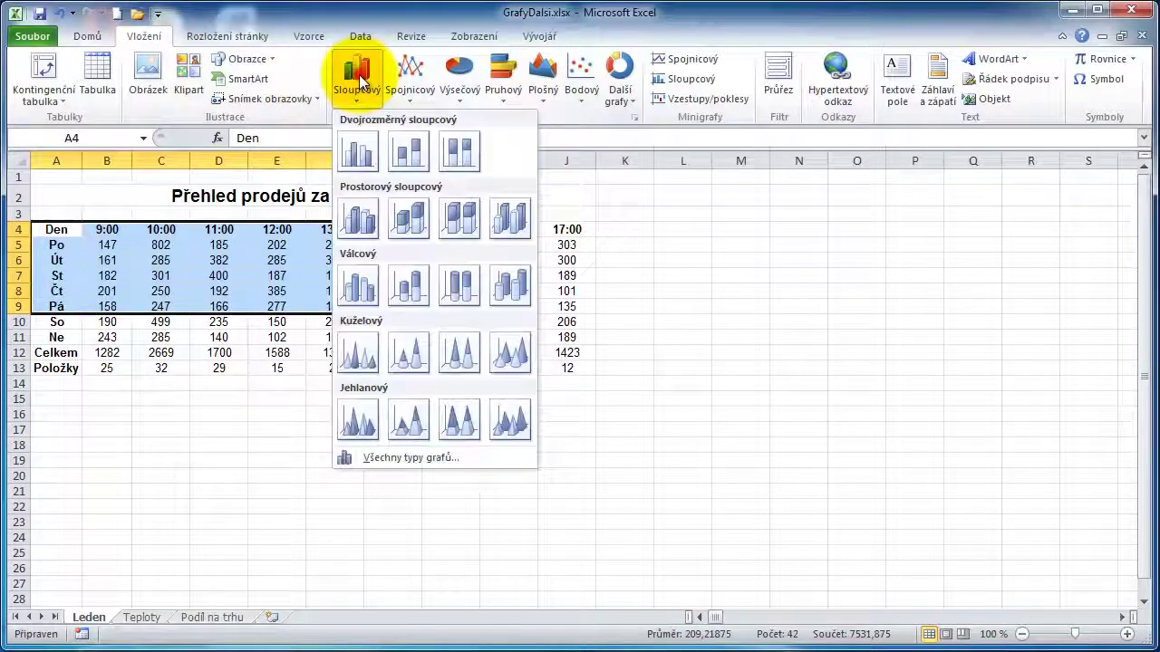
left_click(359, 150)
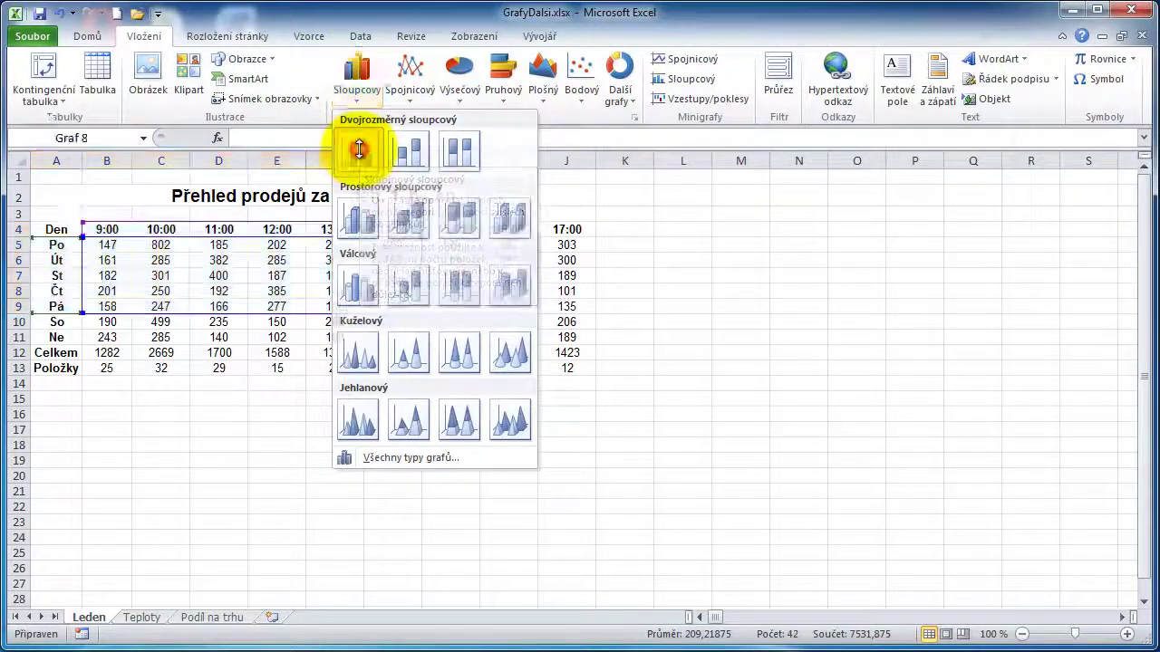
left_click_drag(534, 267, 715, 221)
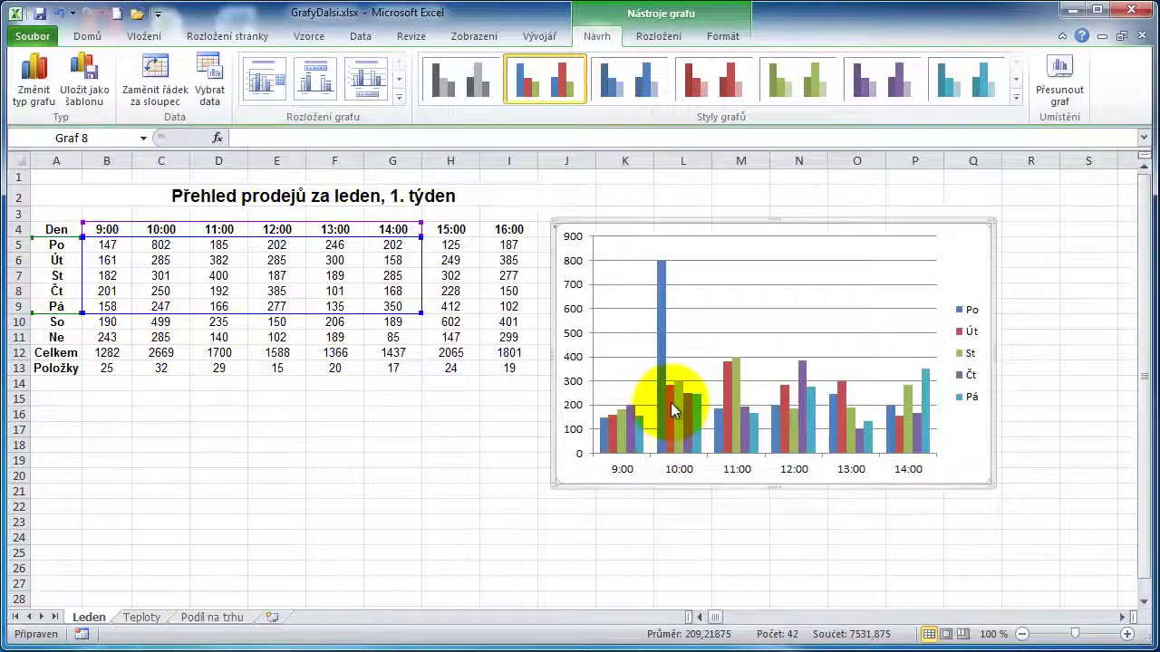
mouse_move(671, 388)
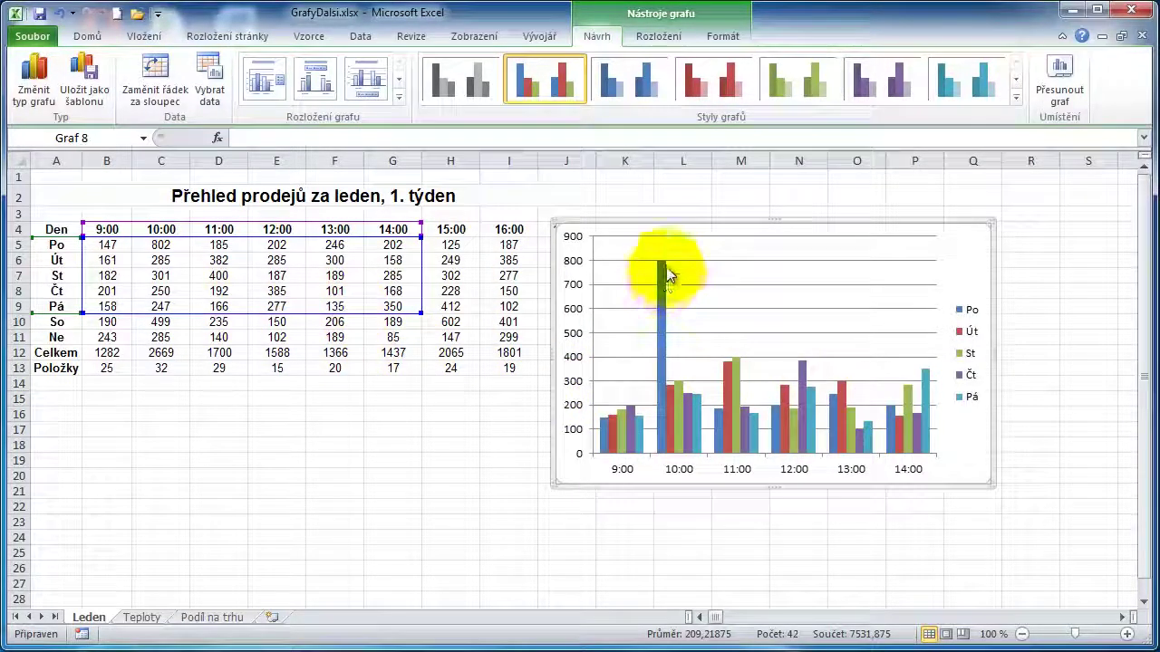
mouse_move(649, 334)
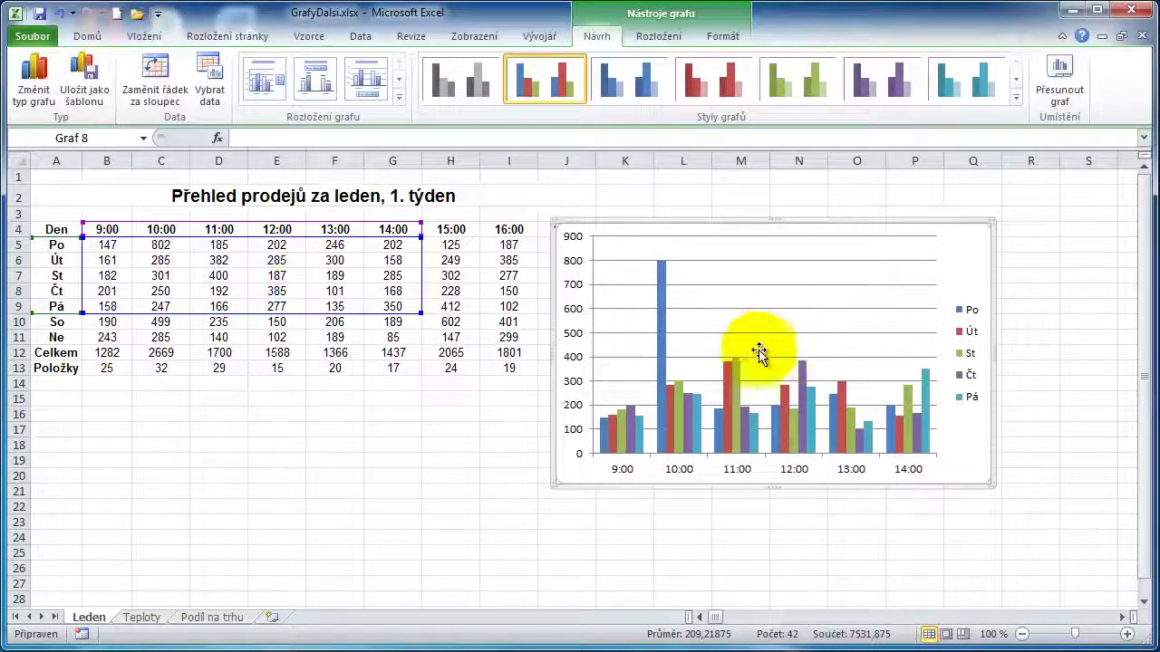
mouse_move(664, 450)
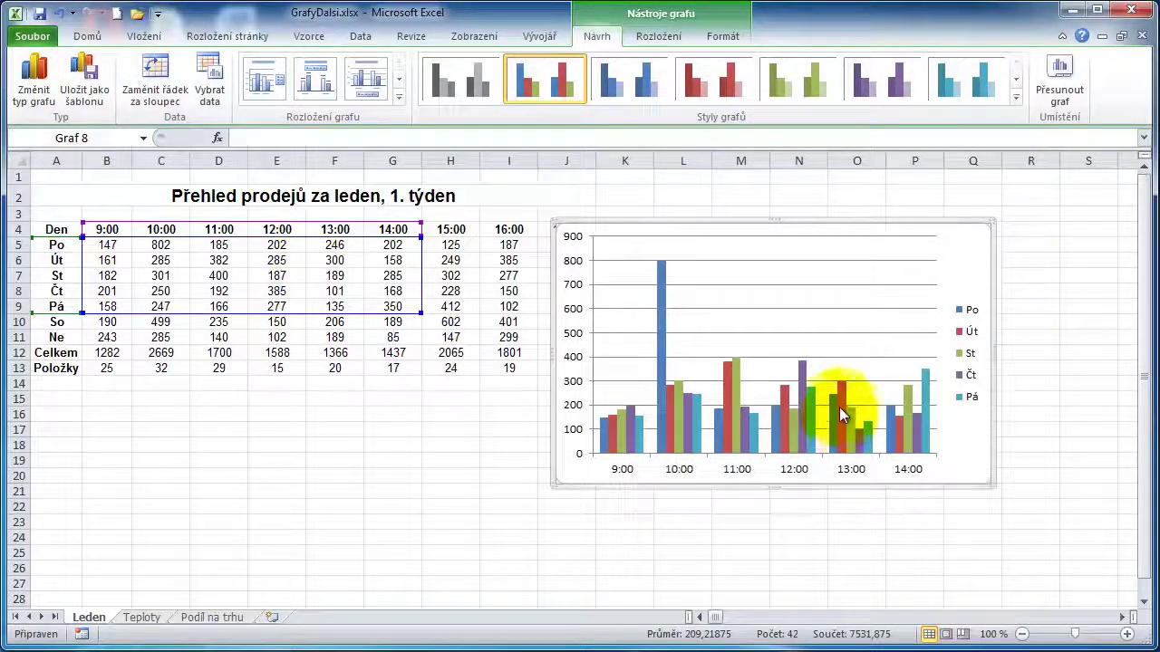
mouse_move(849, 388)
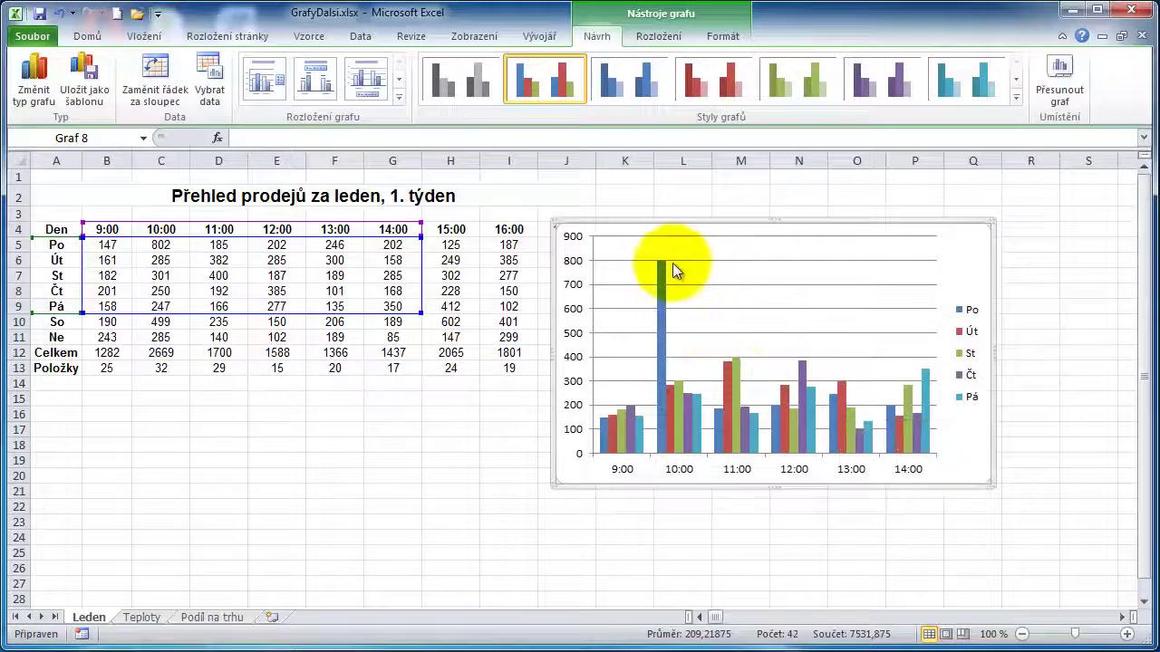
mouse_move(661, 267)
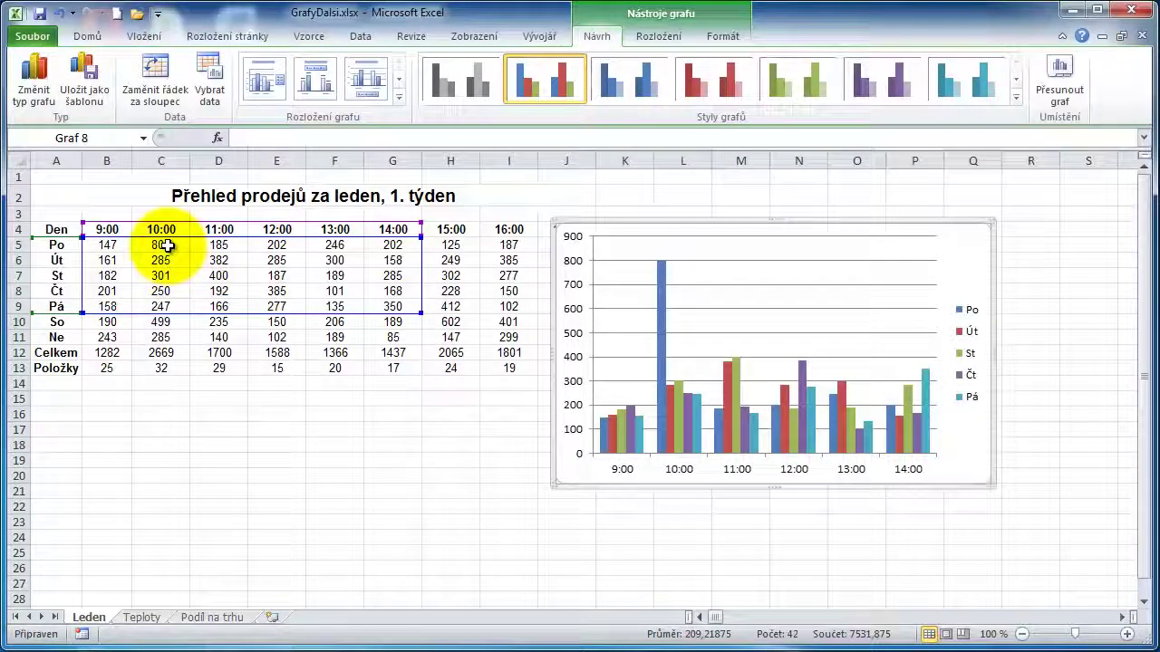
Change Po's 10:00 sales in C5 from 802 to 302, then select the column chart.
left_click(168, 245)
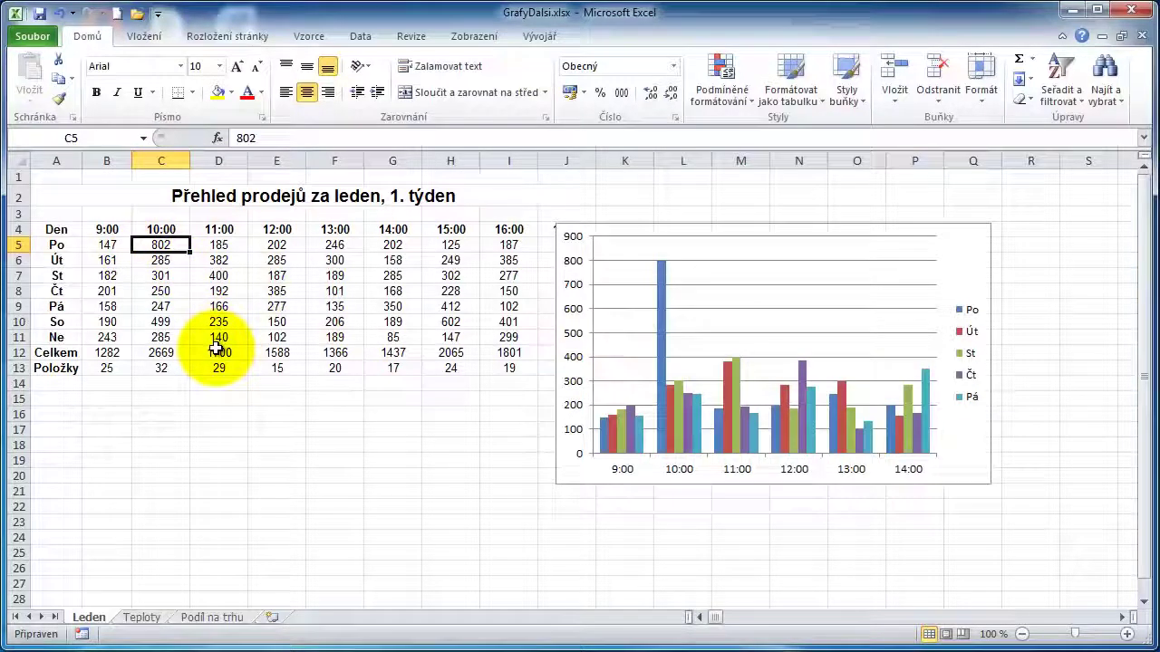
type("30")
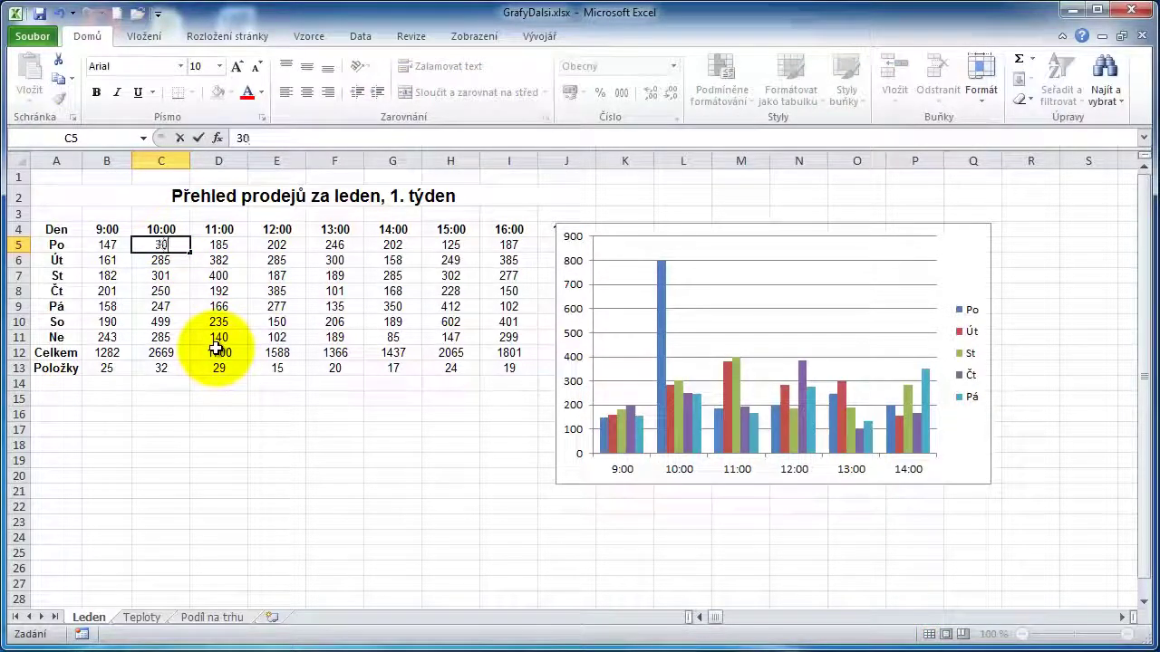
type("2")
key("Return")
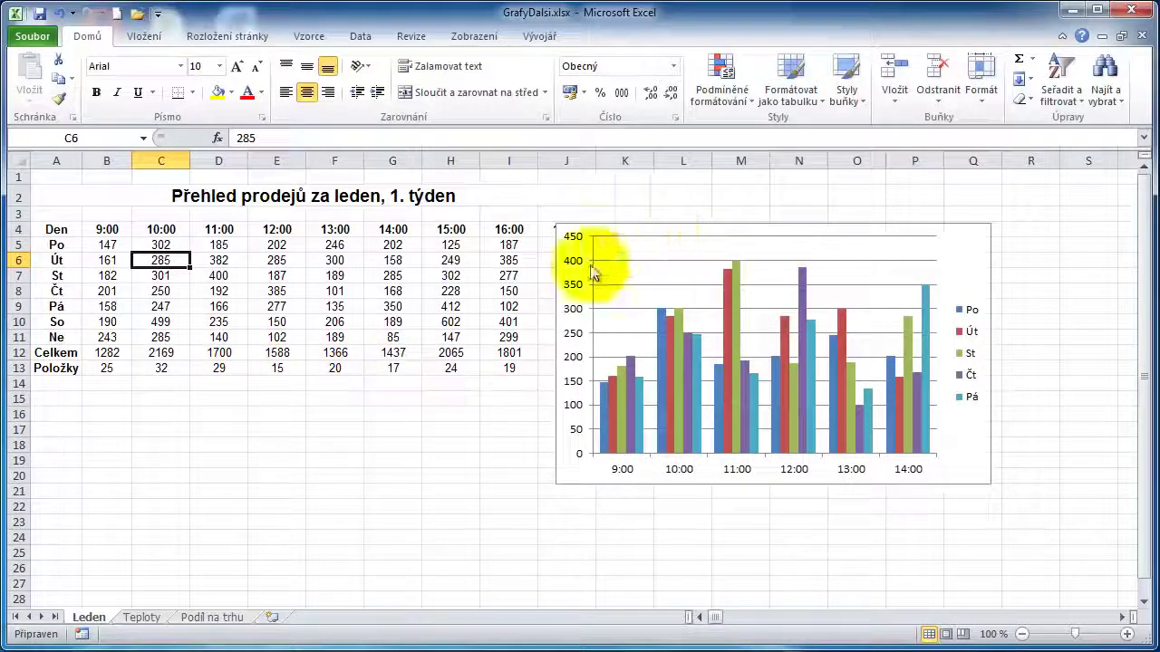
left_click(688, 225)
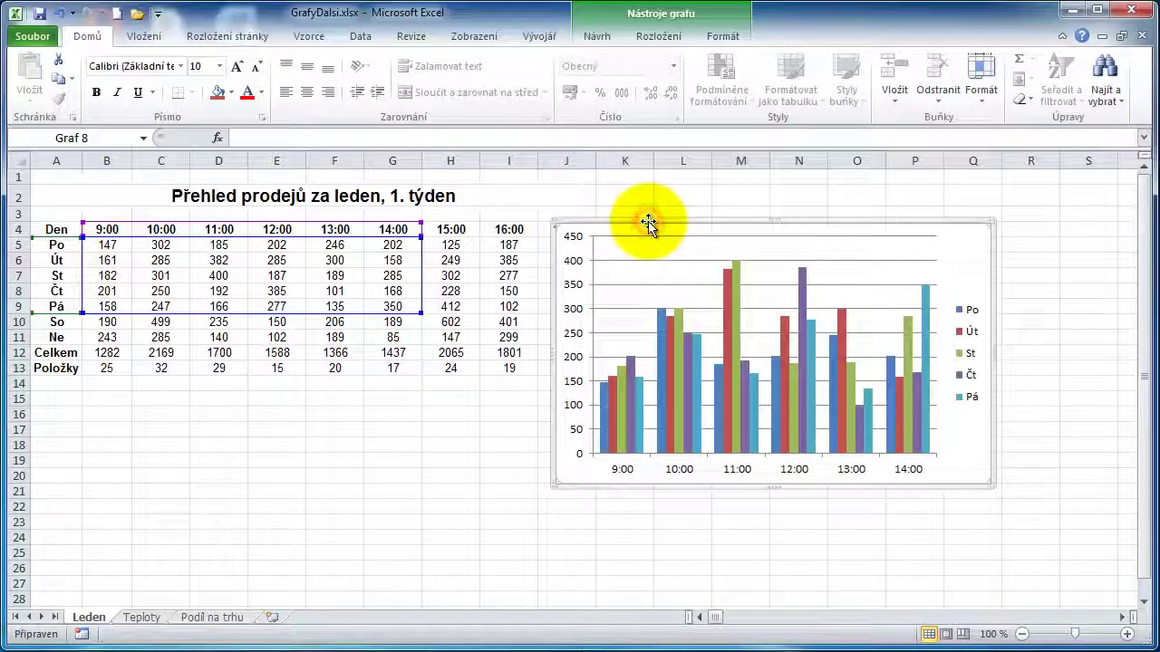
Delete the chart and select days with 9:00, 11:00, 13:00, 15:00 and 17:00 columns (rows 4–9).
key("Delete")
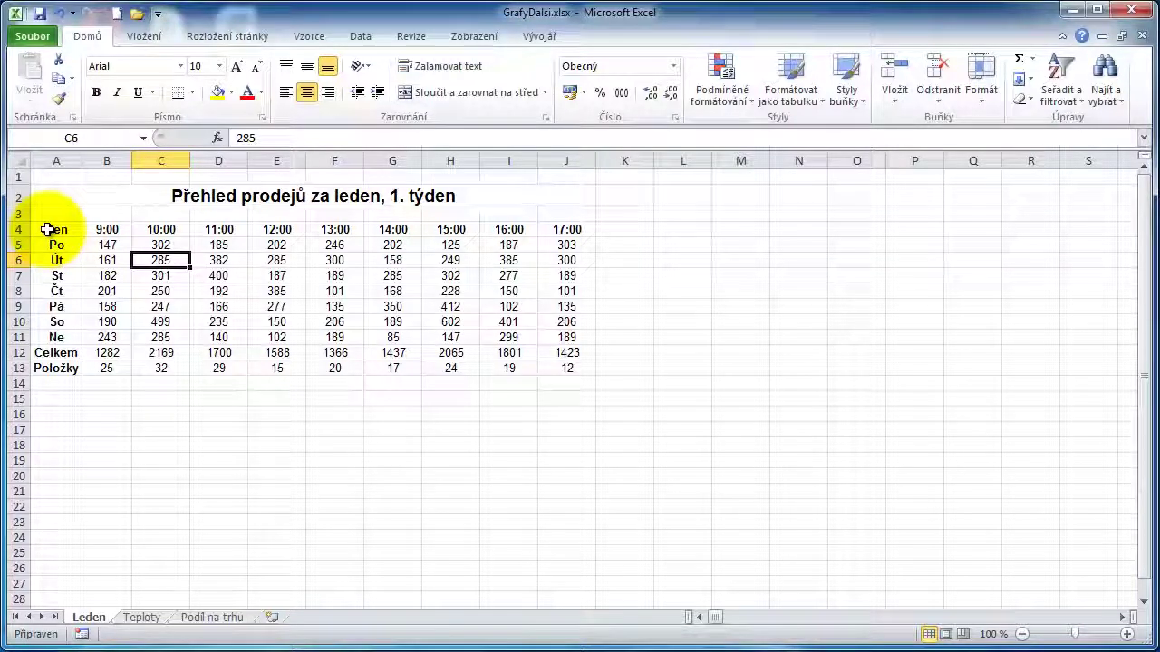
left_click_drag(47, 229, 101, 307)
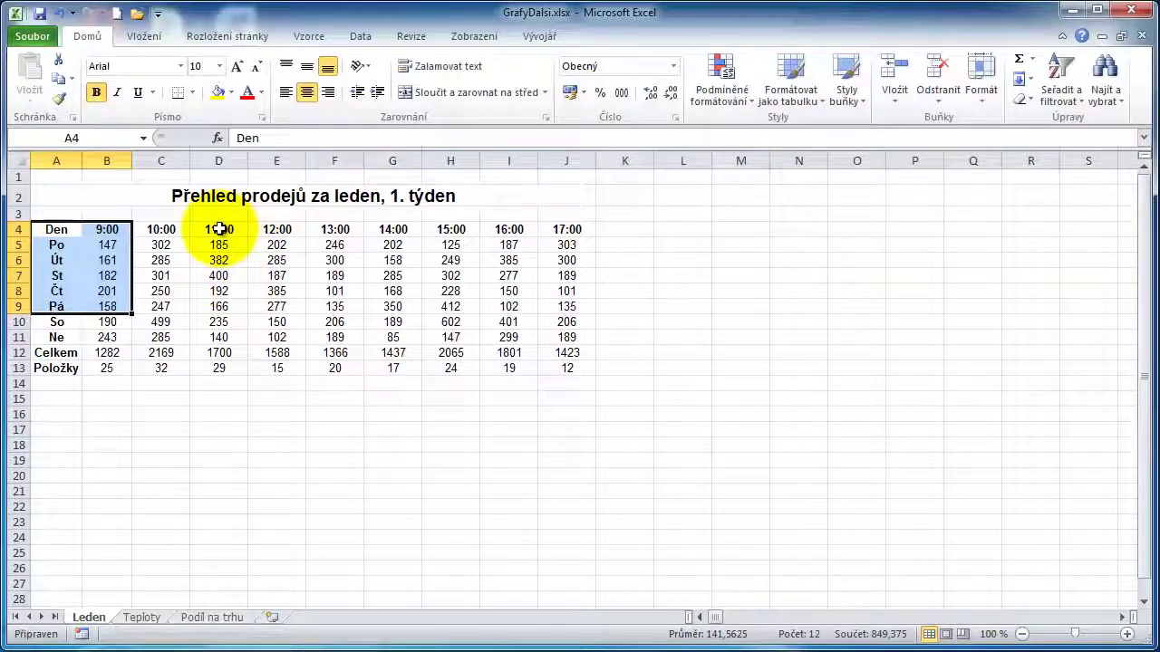
left_click_drag(220, 229, 226, 307, "ctrl")
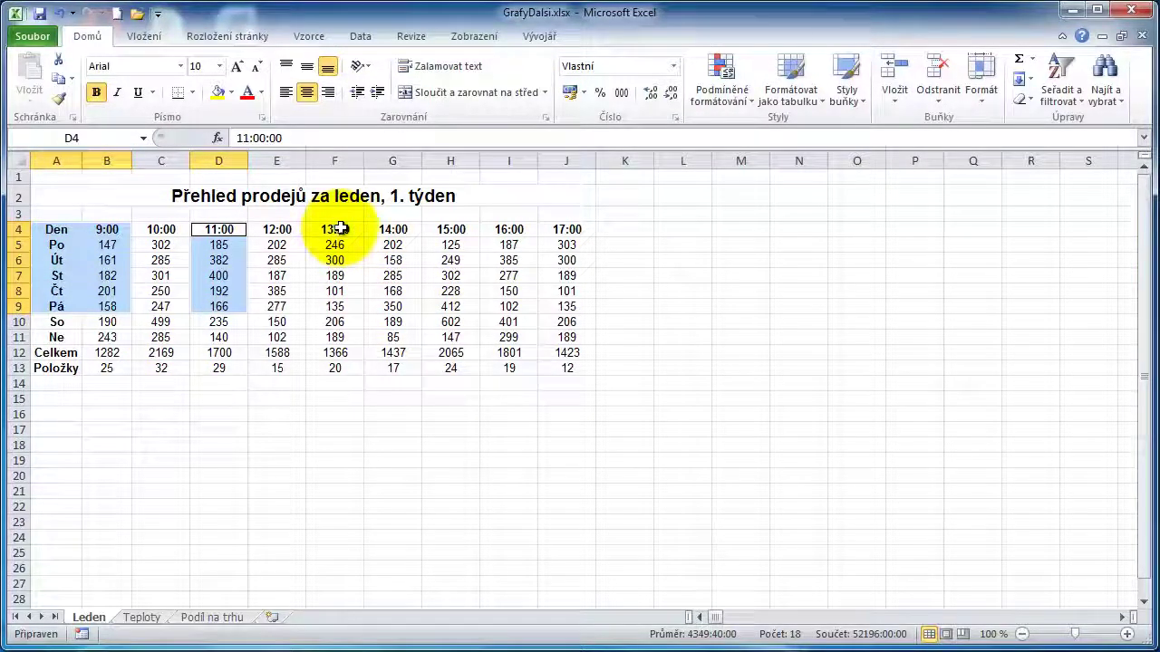
left_click_drag(336, 229, 334, 306, "ctrl")
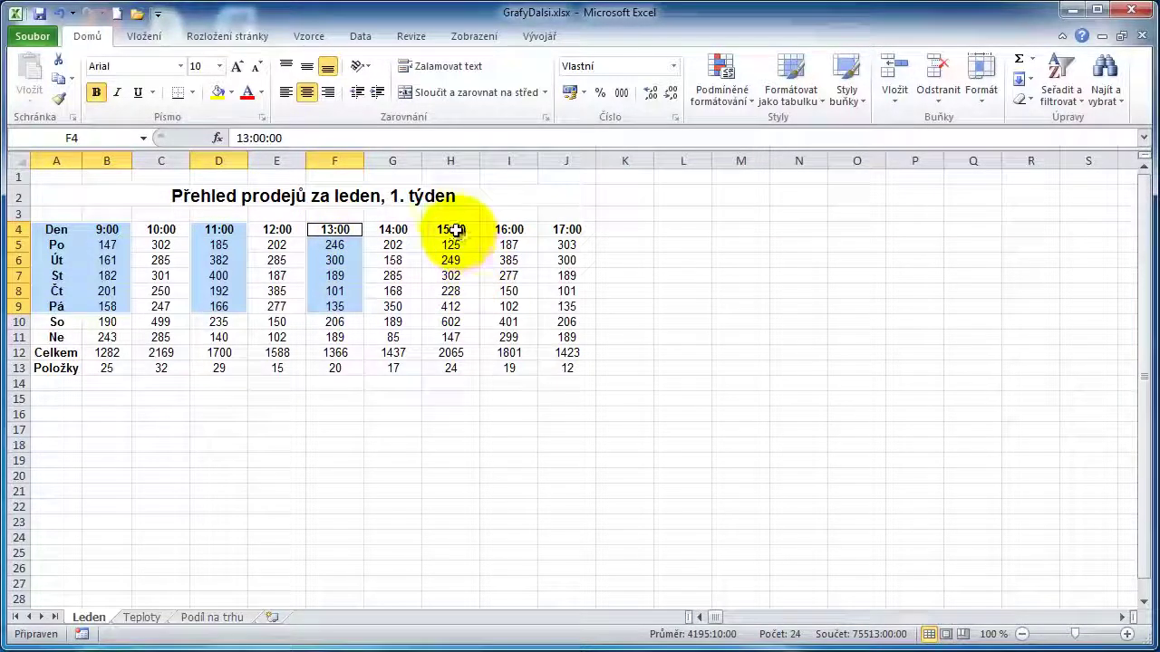
left_click_drag(453, 229, 452, 331, "ctrl")
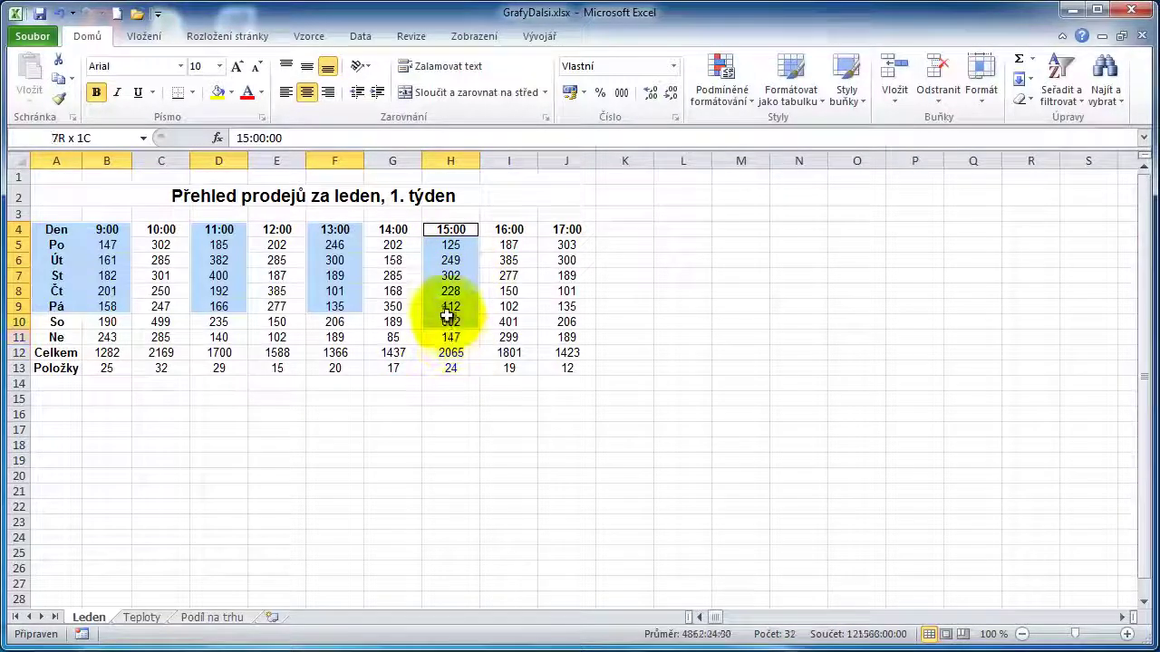
left_click_drag(451, 331, 445, 299, "ctrl")
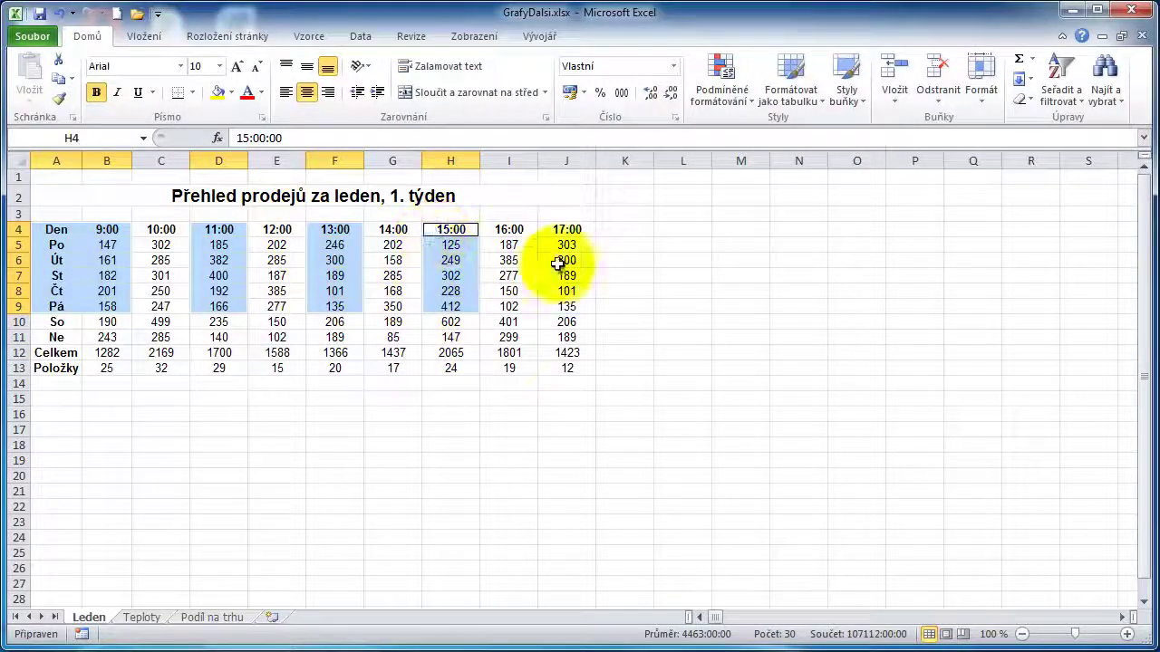
left_click_drag(567, 229, 562, 307, "ctrl")
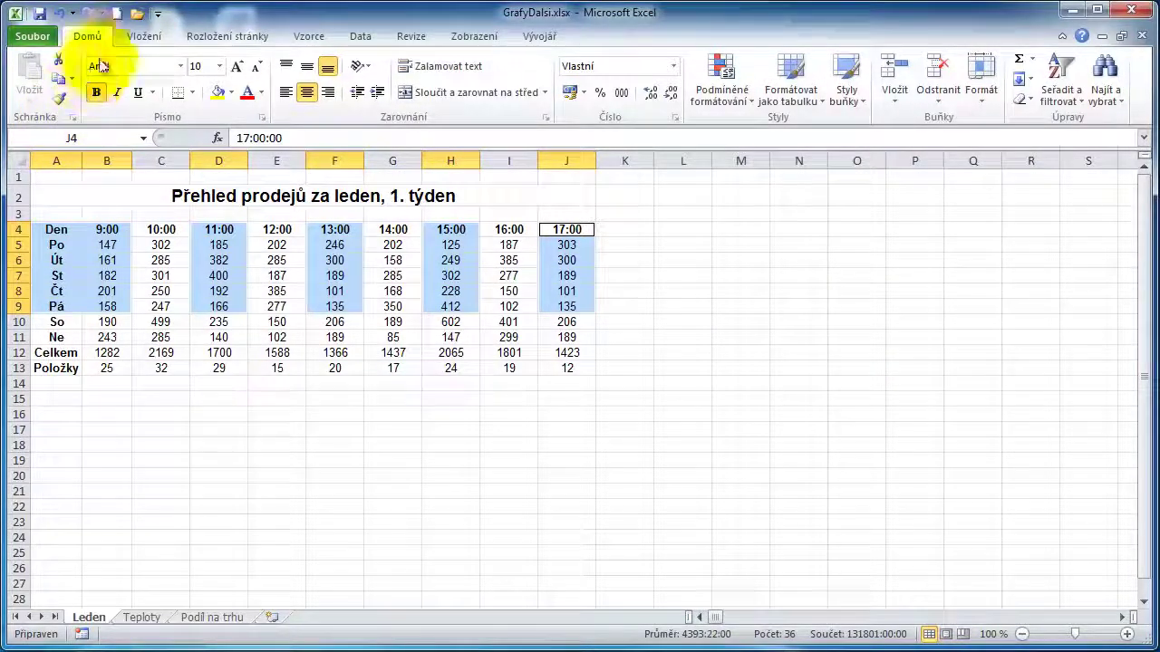
Insert a 2D clustered column chart of the selected time slots and drag it beside the table.
left_click(138, 38)
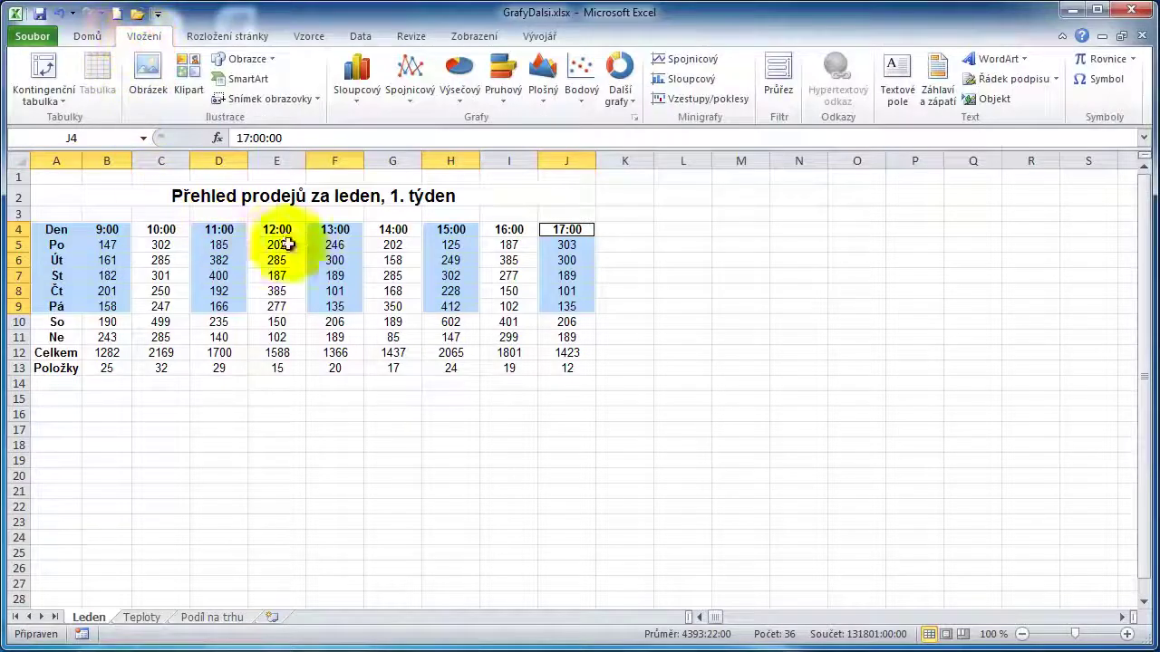
left_click(359, 81)
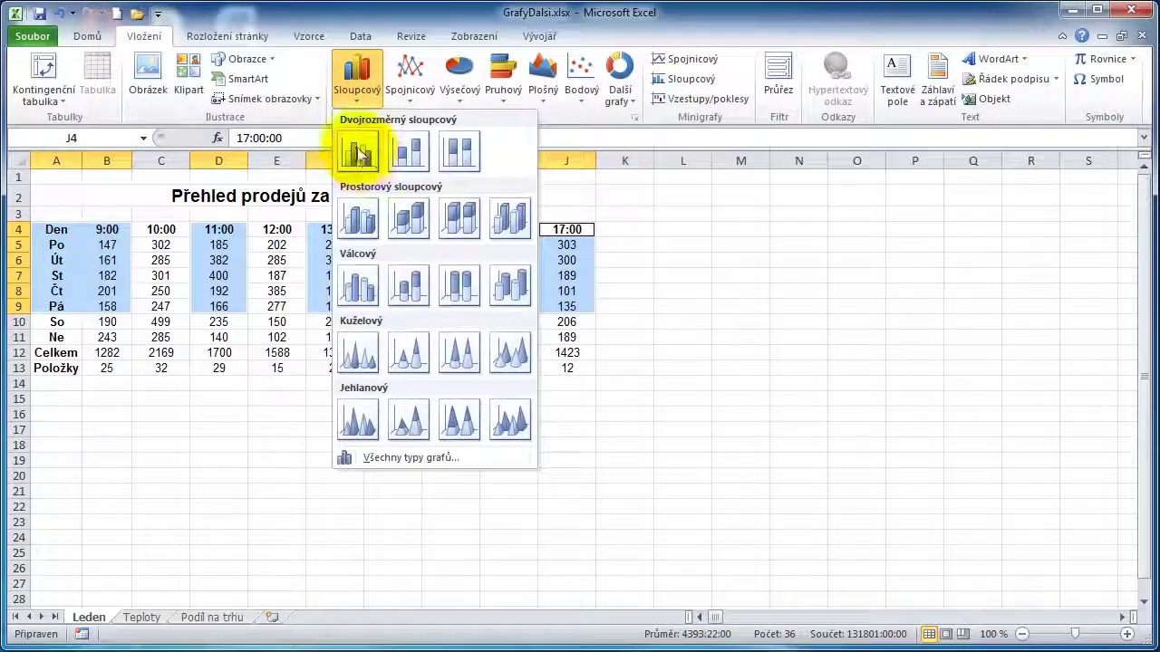
left_click(358, 150)
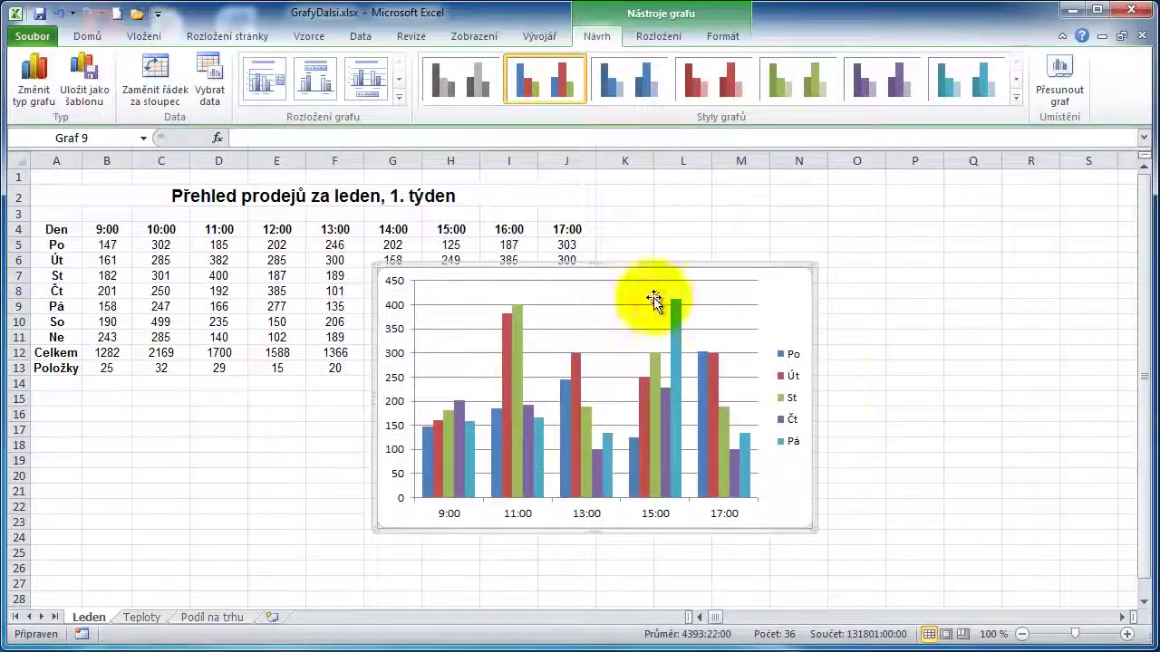
left_click_drag(625, 265, 839, 217)
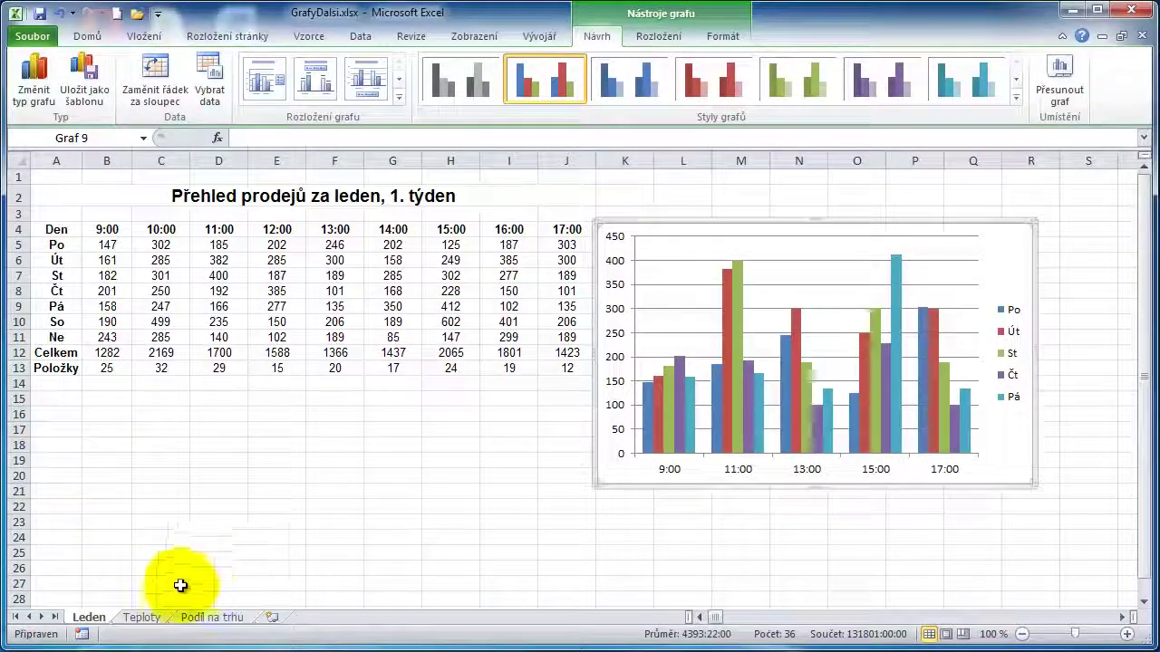
Go to the Teploty sheet, select cell A4 and show the Vložení ribbon.
left_click(136, 620)
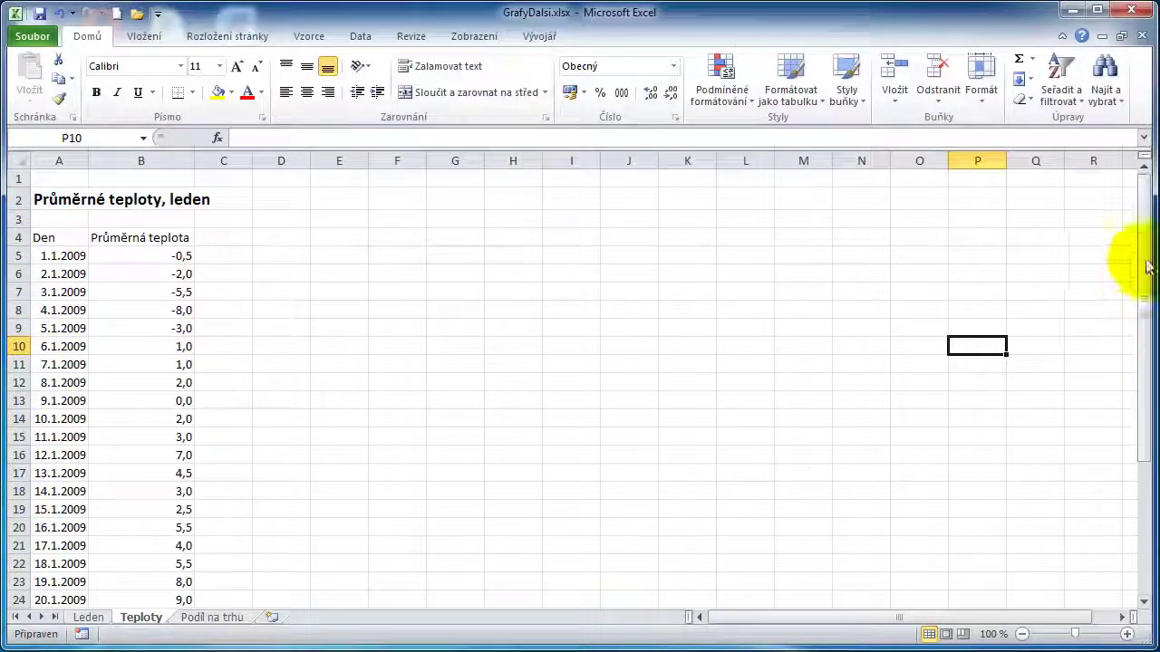
left_click_drag(1145, 267, 1143, 255)
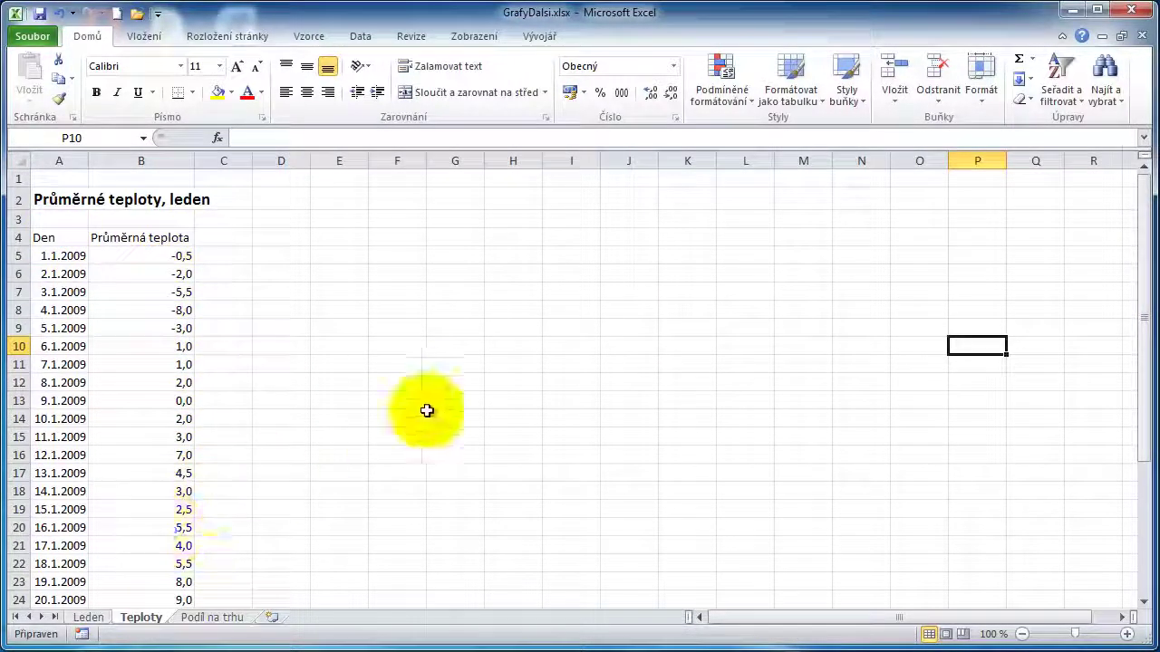
left_click(49, 236)
left_click(145, 36)
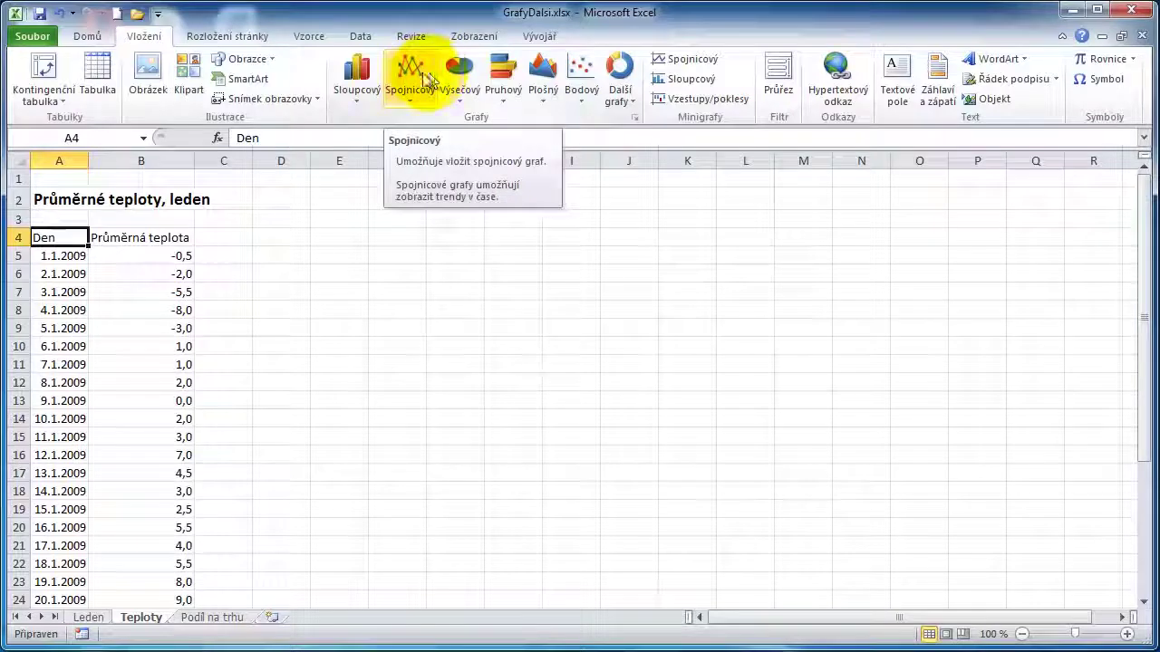
Insert a basic 2D line chart of the January average temperatures.
left_click(65, 238)
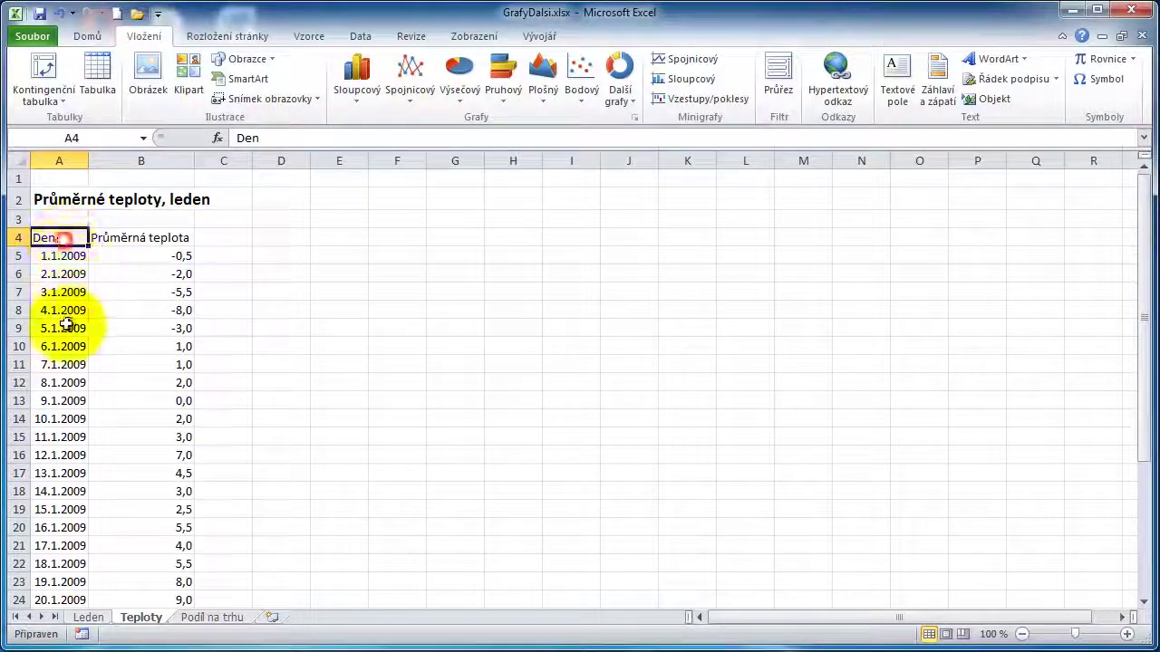
left_click(68, 346)
left_click(155, 365)
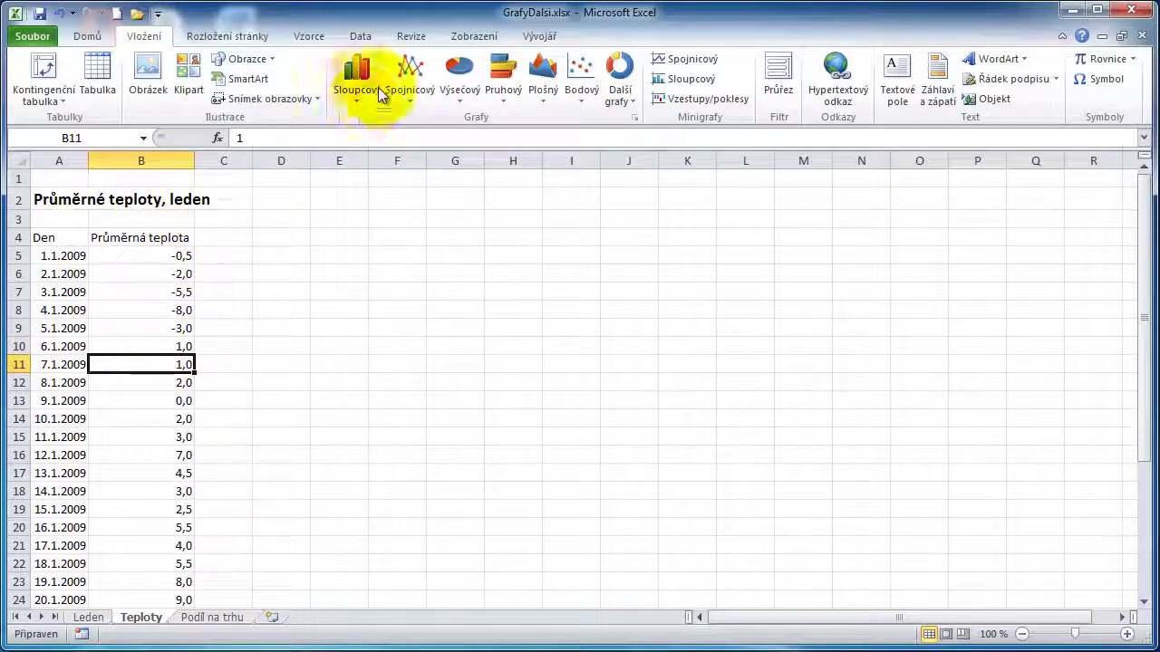
left_click(408, 70)
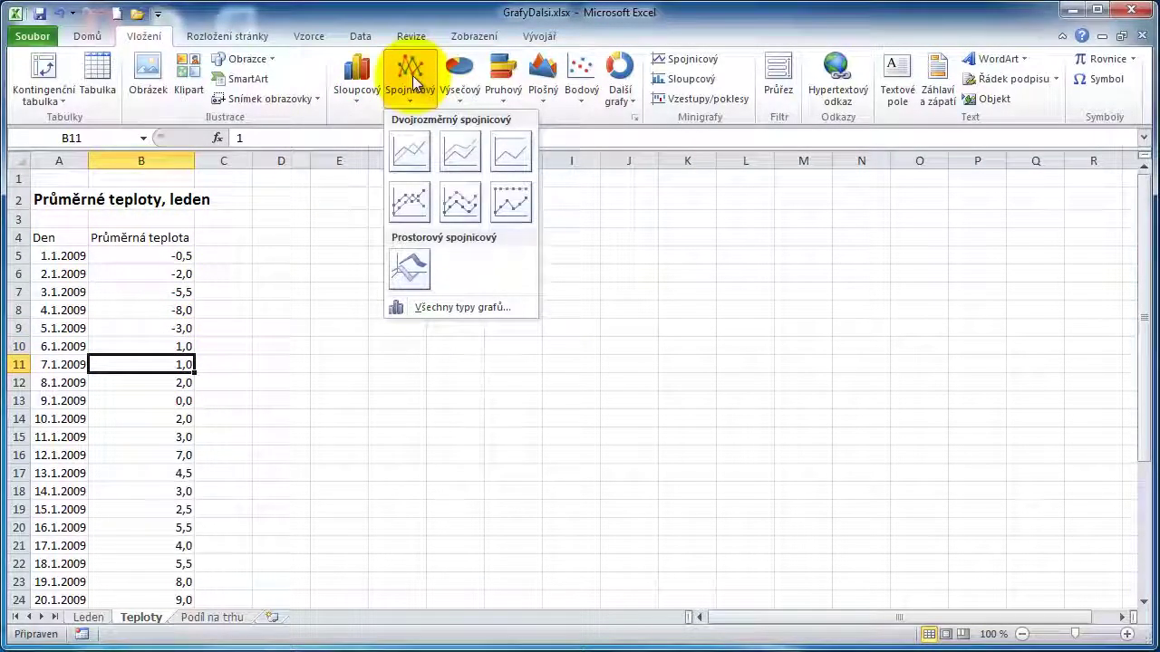
left_click(414, 150)
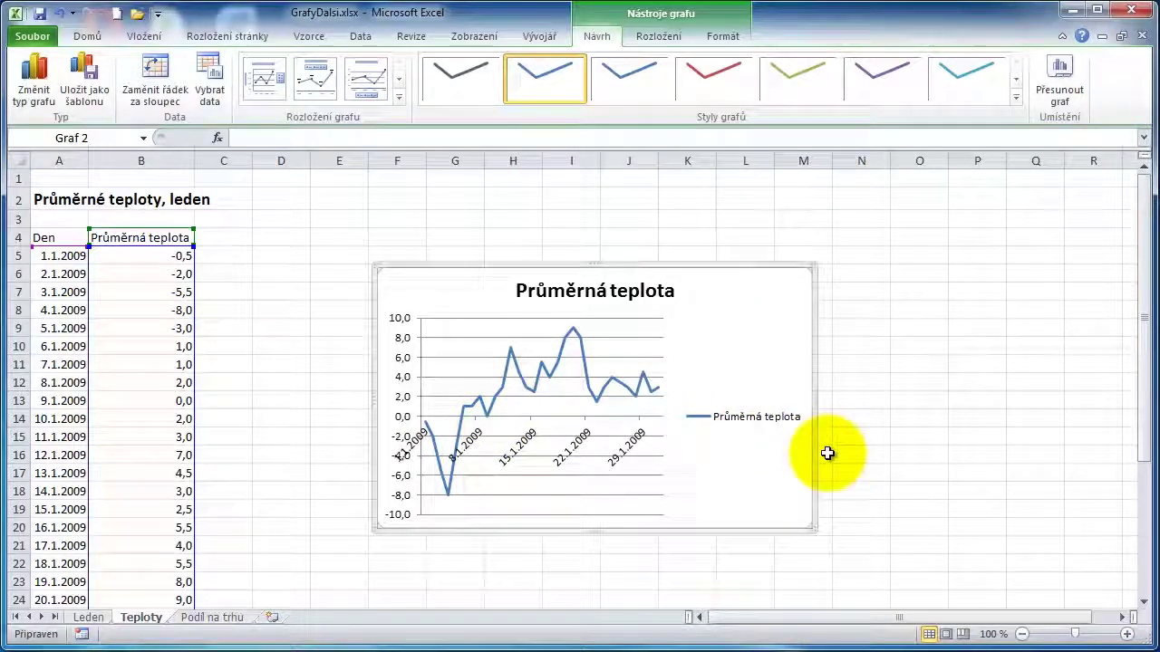
Flip through the Leden and Teploty sheets, ending on Podíl na trhu.
left_click(89, 618)
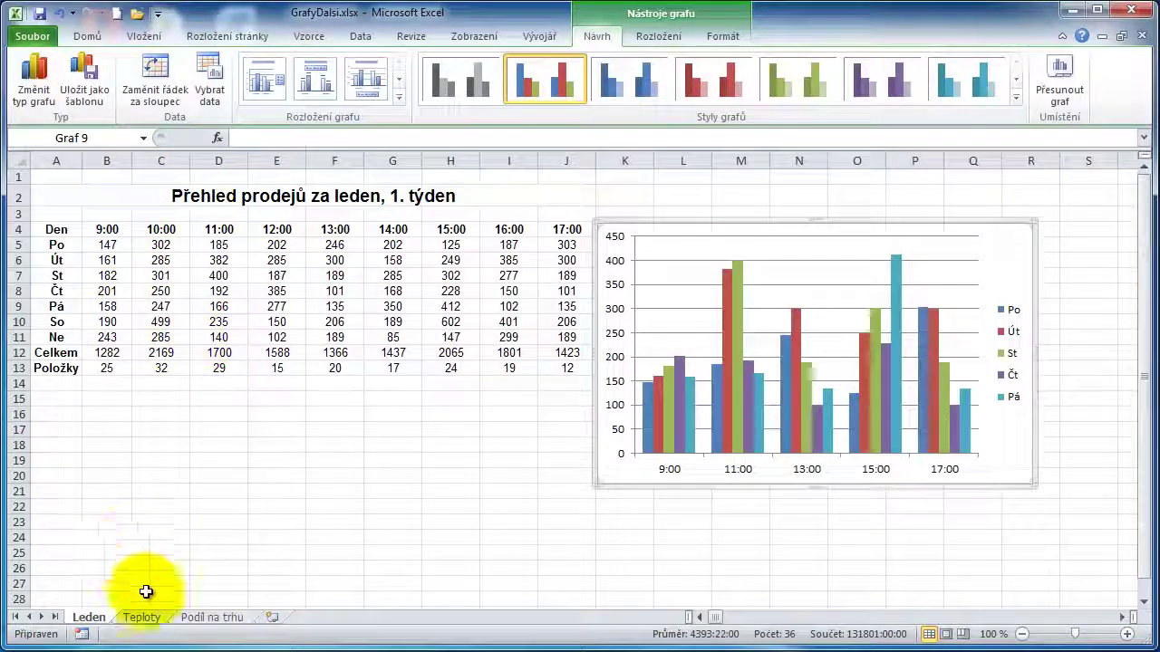
left_click(145, 619)
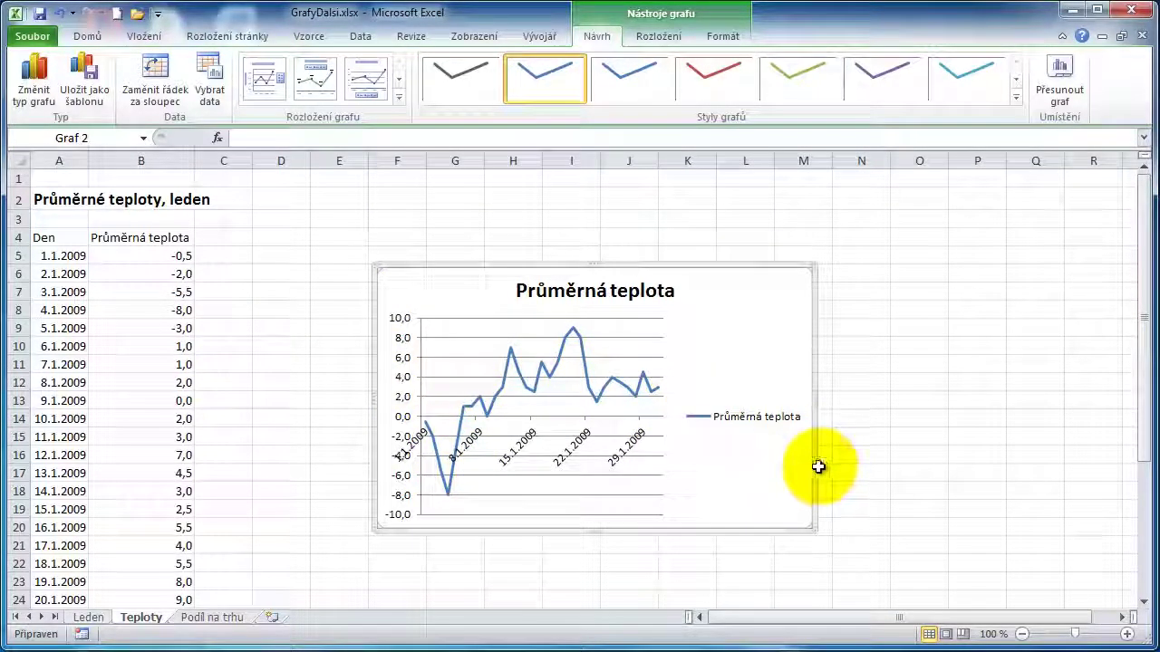
left_click(208, 618)
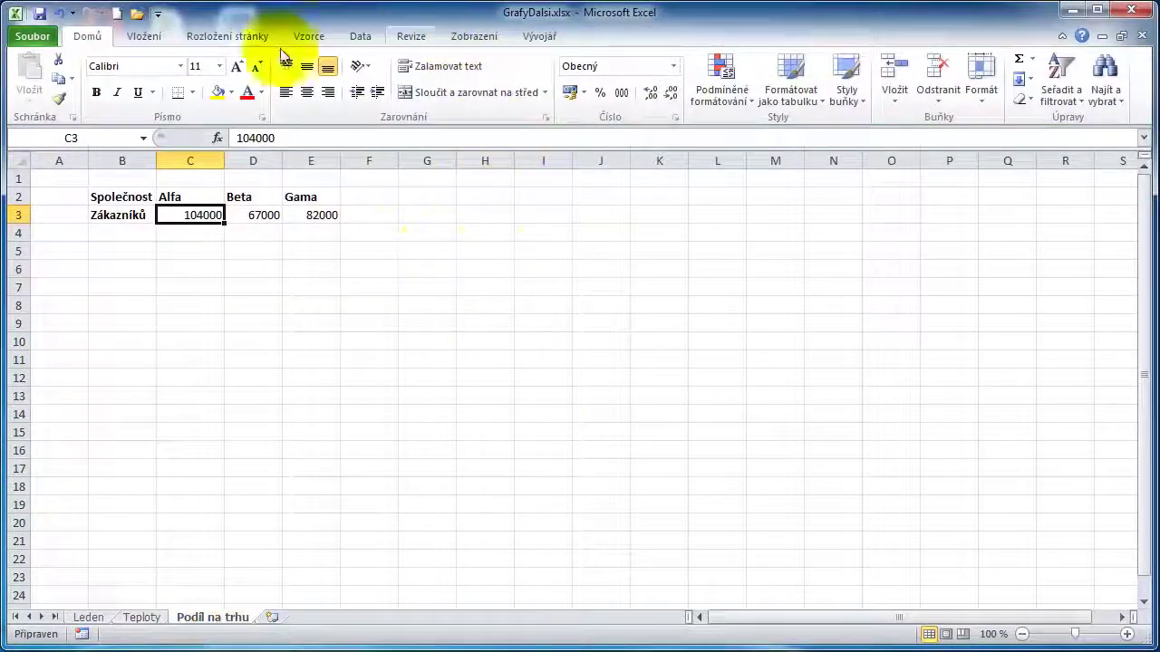
left_click(148, 36)
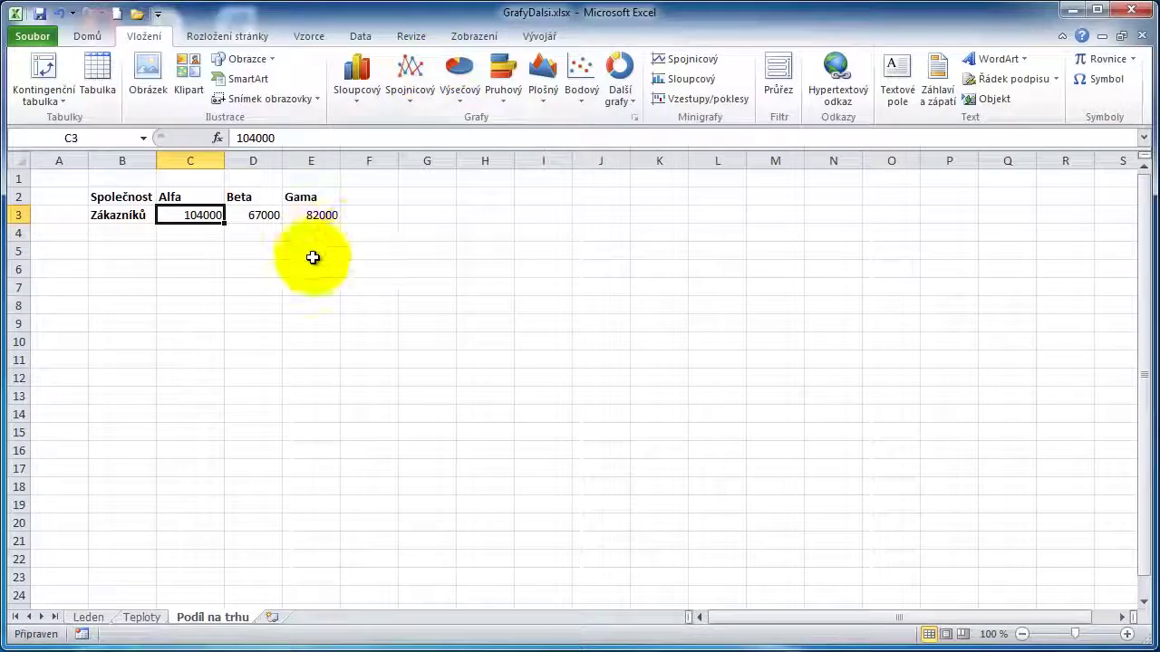
left_click(106, 194)
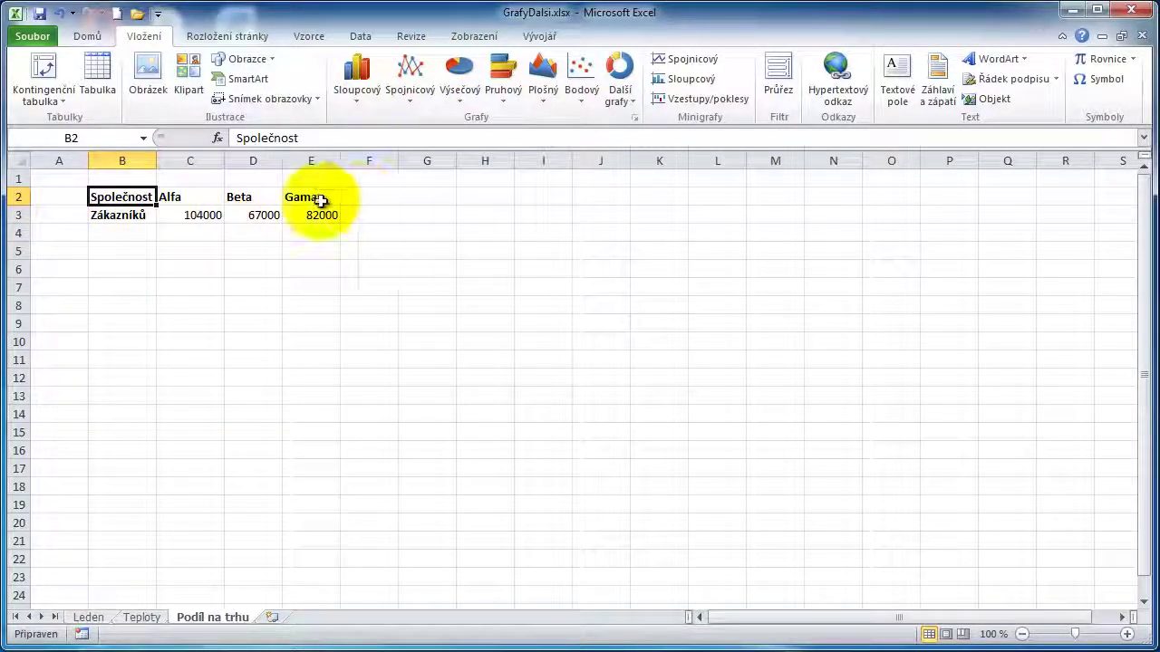
left_click(185, 195)
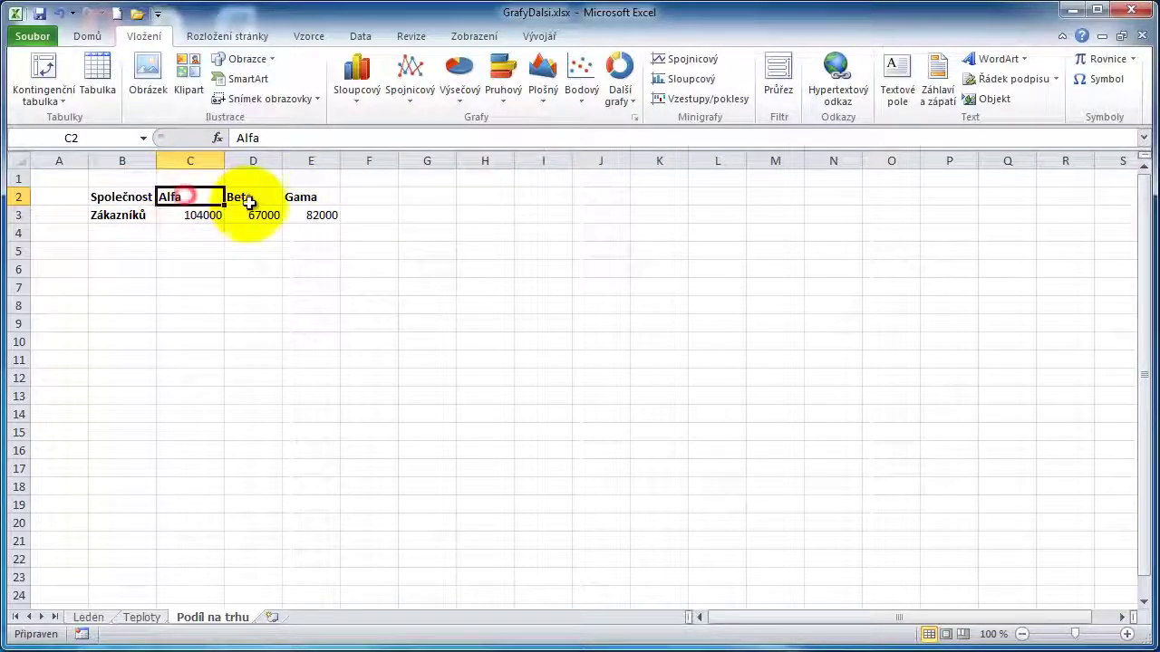
left_click(258, 195)
left_click(301, 198)
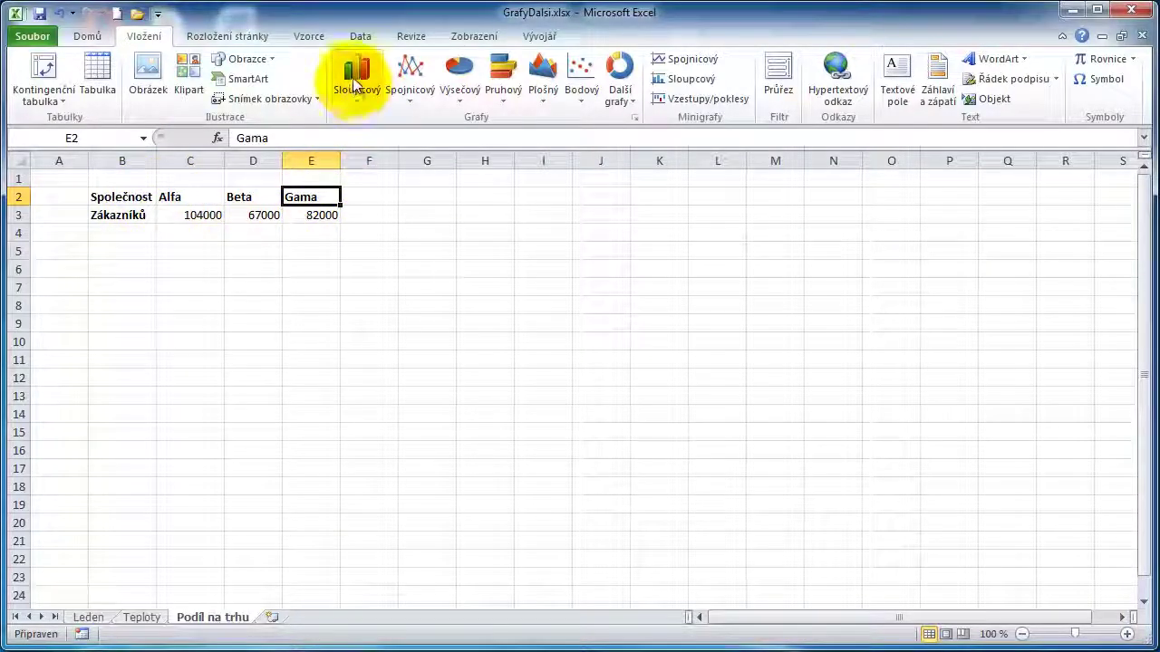
left_click(355, 77)
left_click(359, 151)
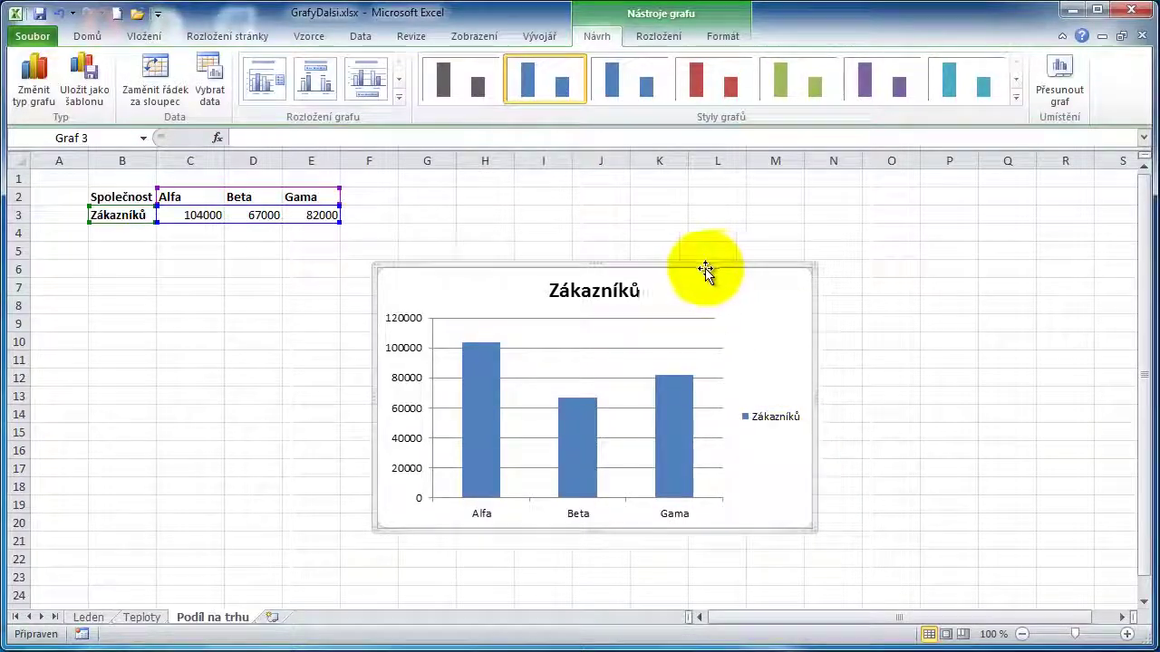
Delete the trial column chart and insert an exploded 3D pie of Alfa, Beta and Gama customers.
key("Delete")
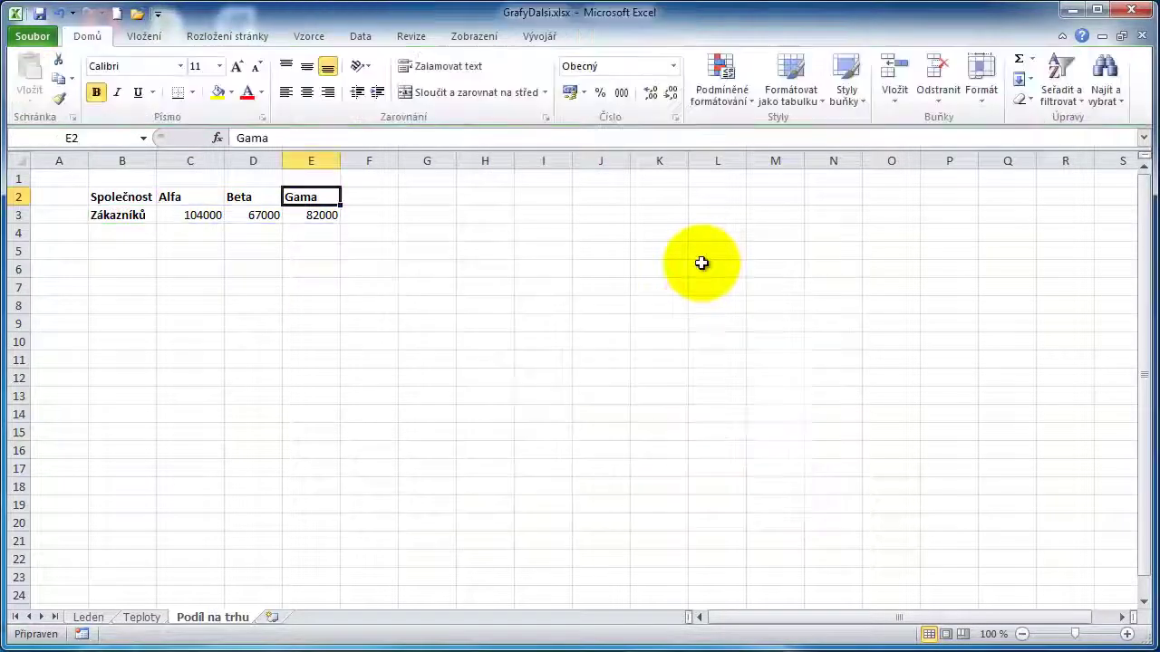
left_click(147, 37)
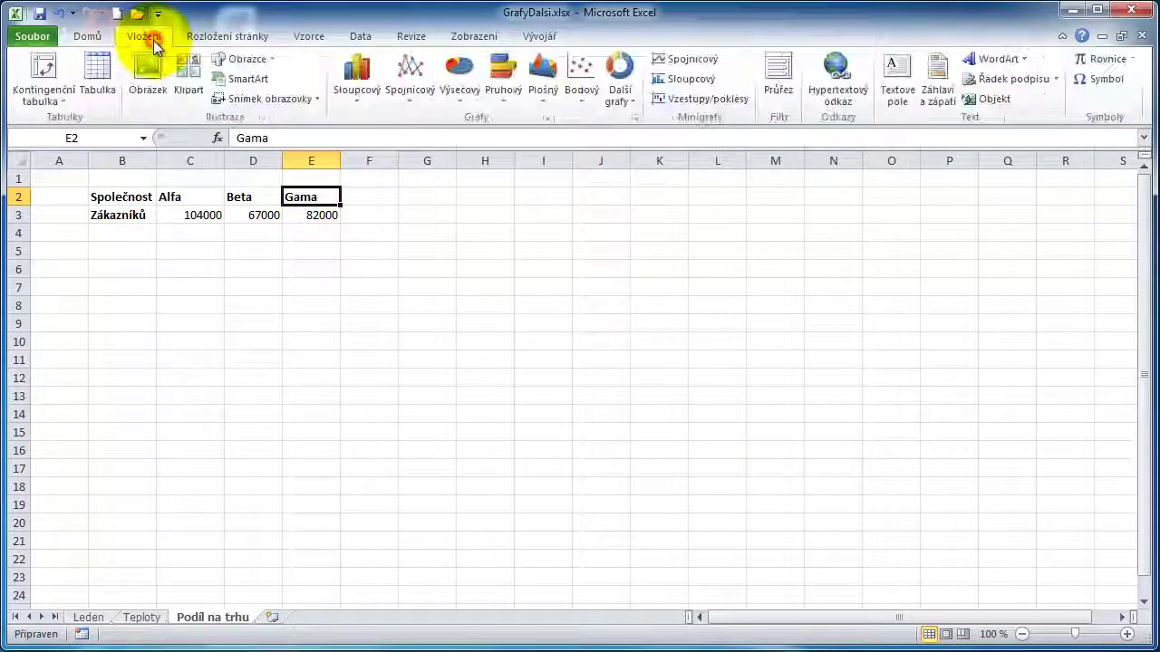
left_click(461, 68)
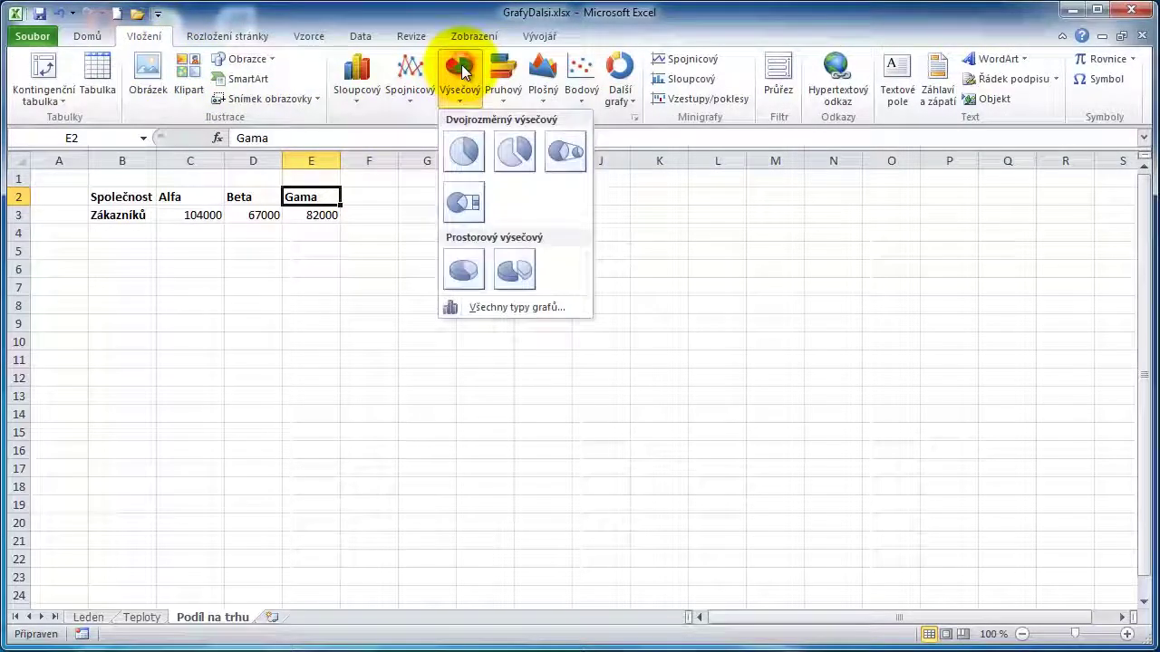
left_click(514, 270)
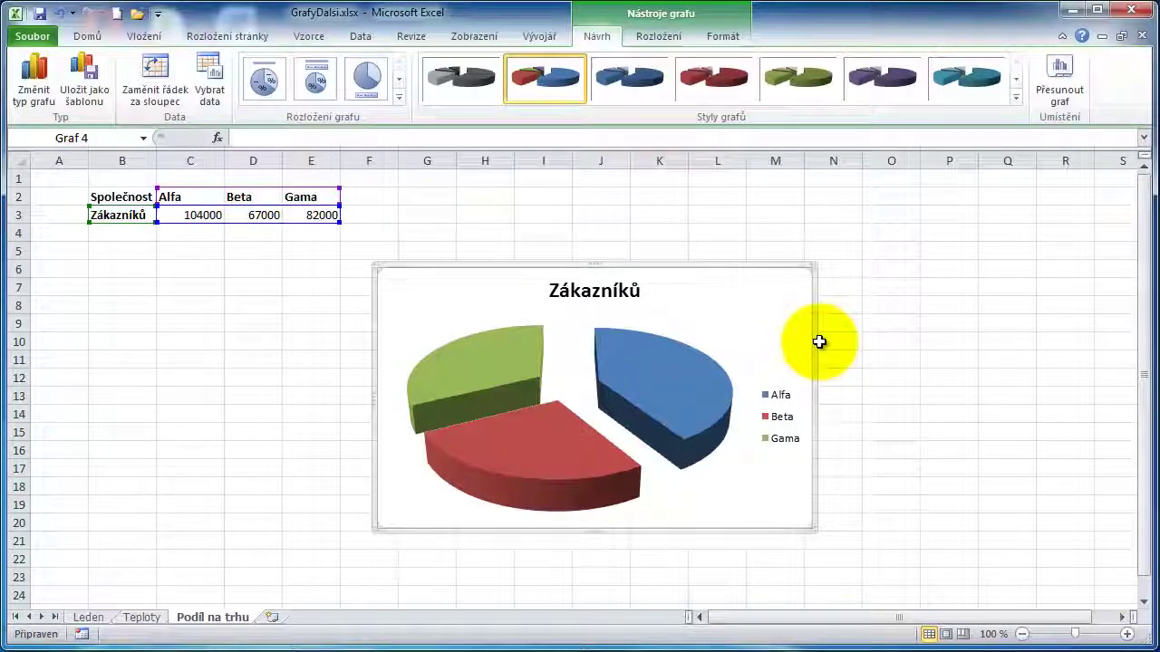
left_click(683, 380)
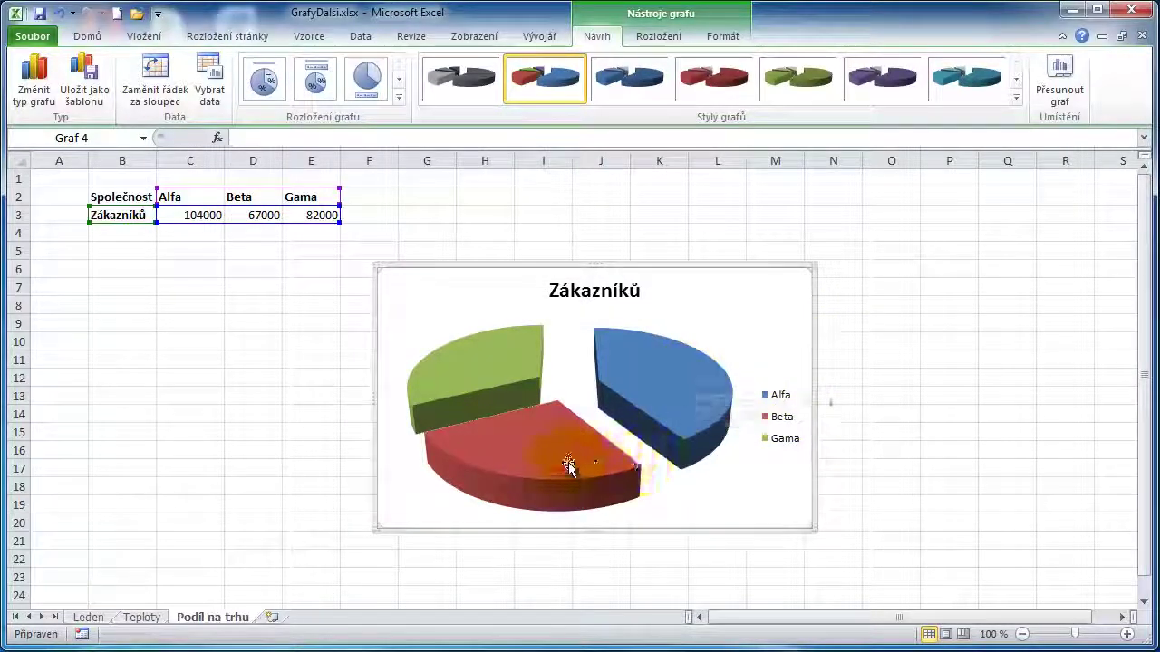
mouse_move(659, 362)
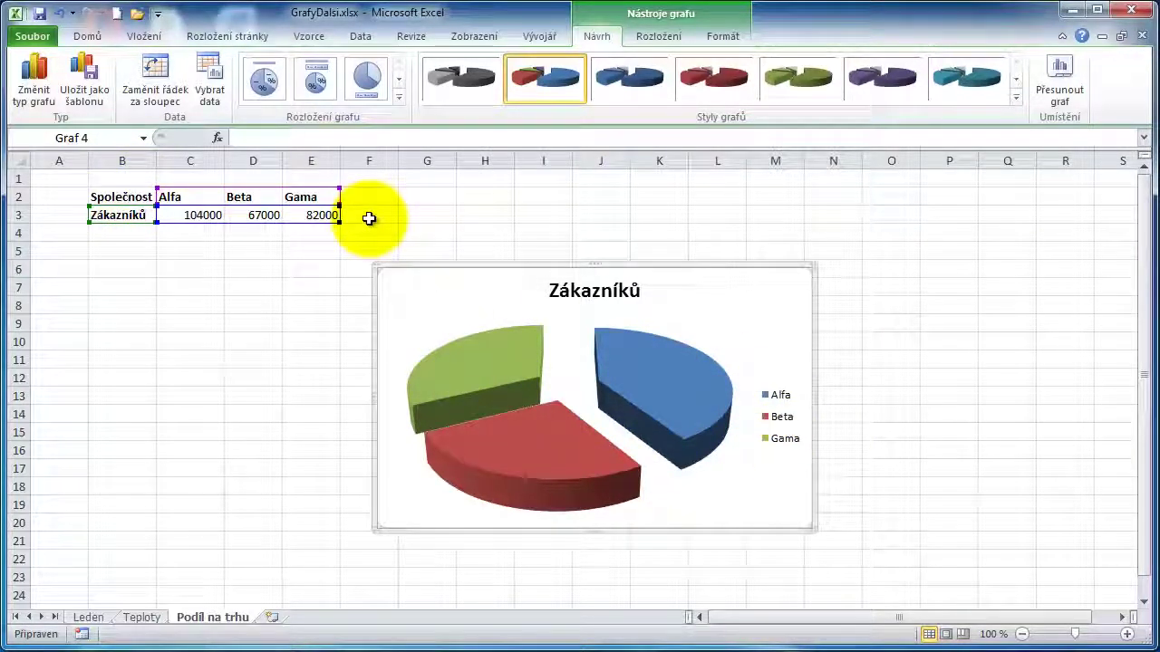
On Leden, select A4:F9 and insert an exploded 3D pie chart of Monday's 9:00–13:00 sales.
left_click(89, 618)
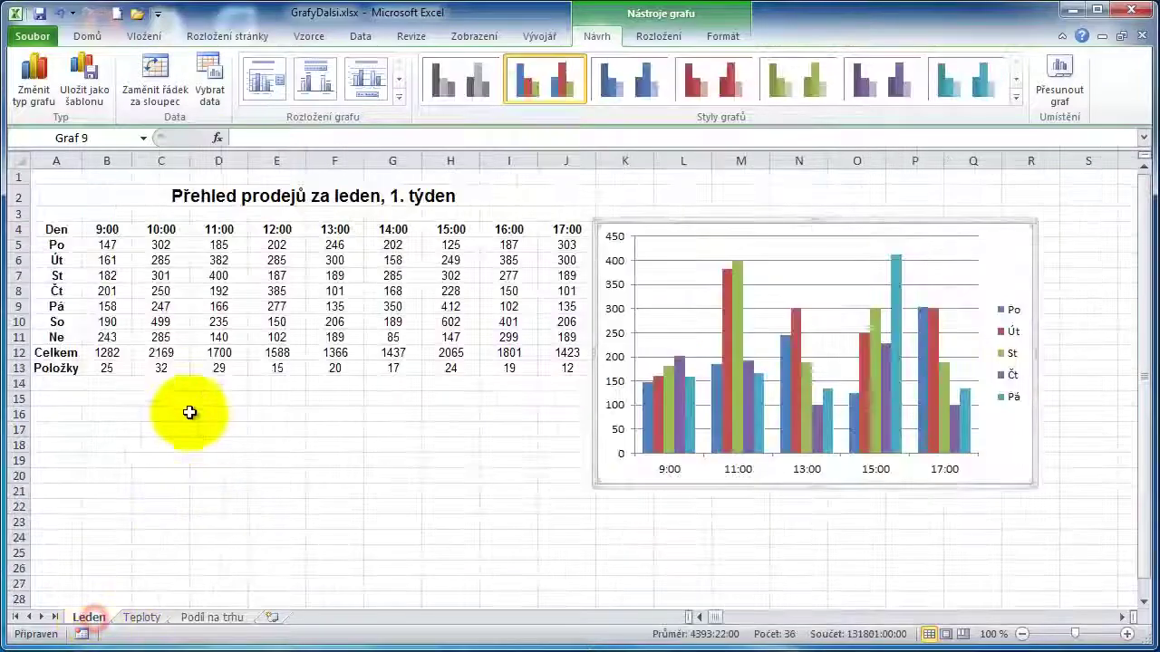
mouse_move(56, 230)
left_mouse_down()
mouse_move(313, 263)
mouse_move(335, 306)
left_mouse_up()
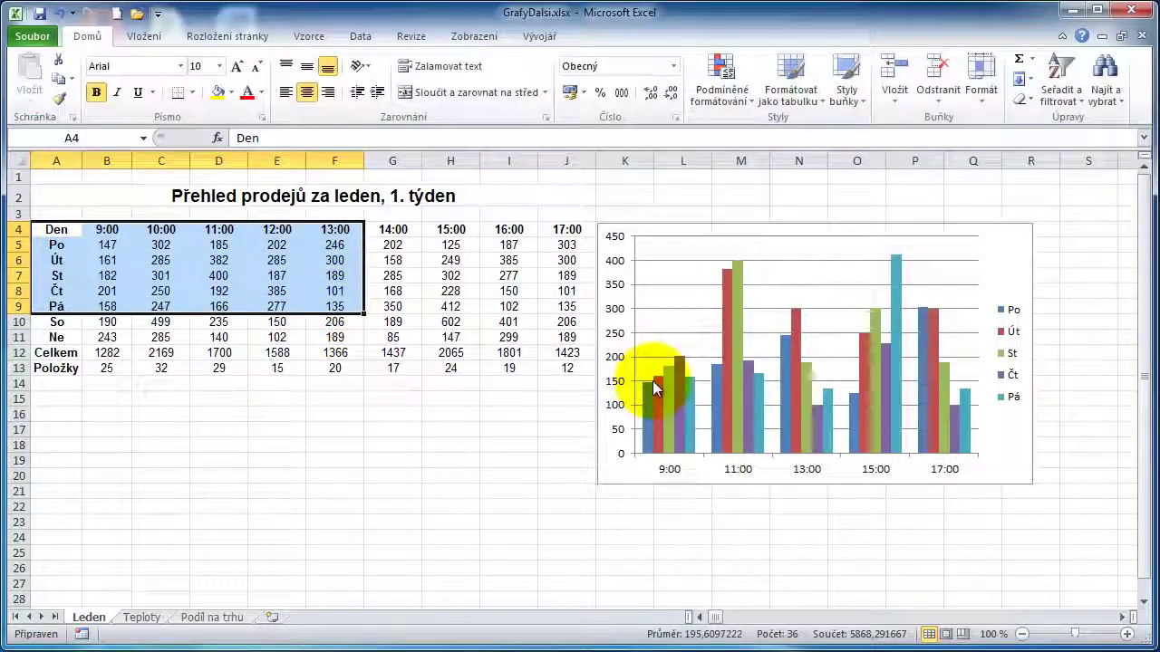
left_click(147, 38)
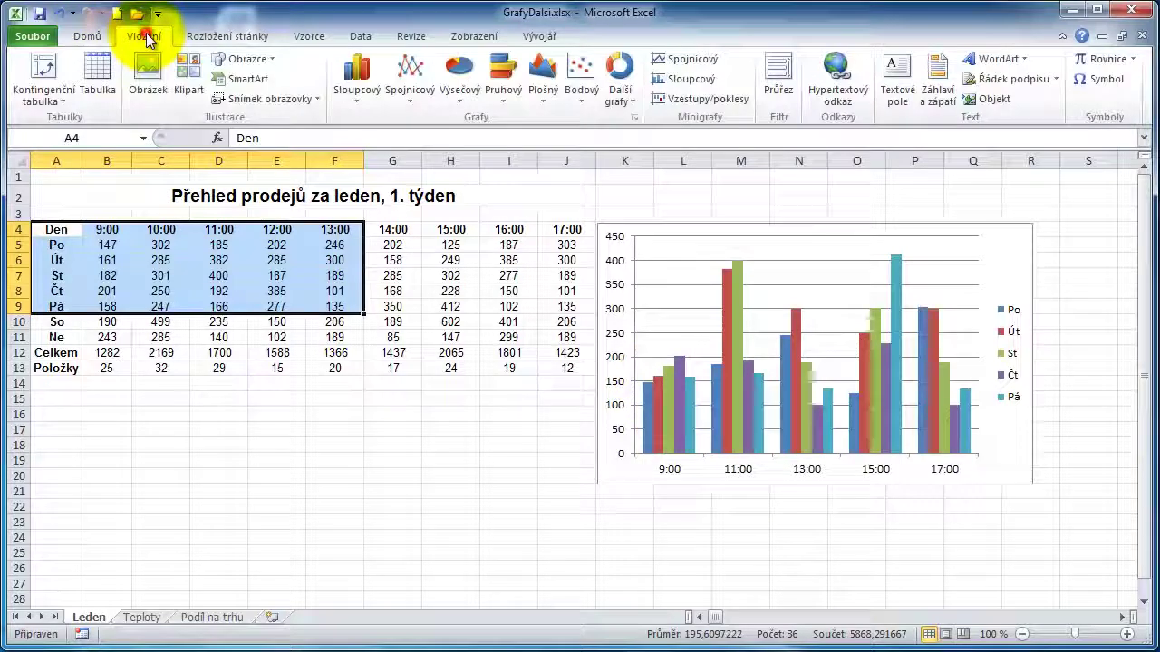
left_click(461, 88)
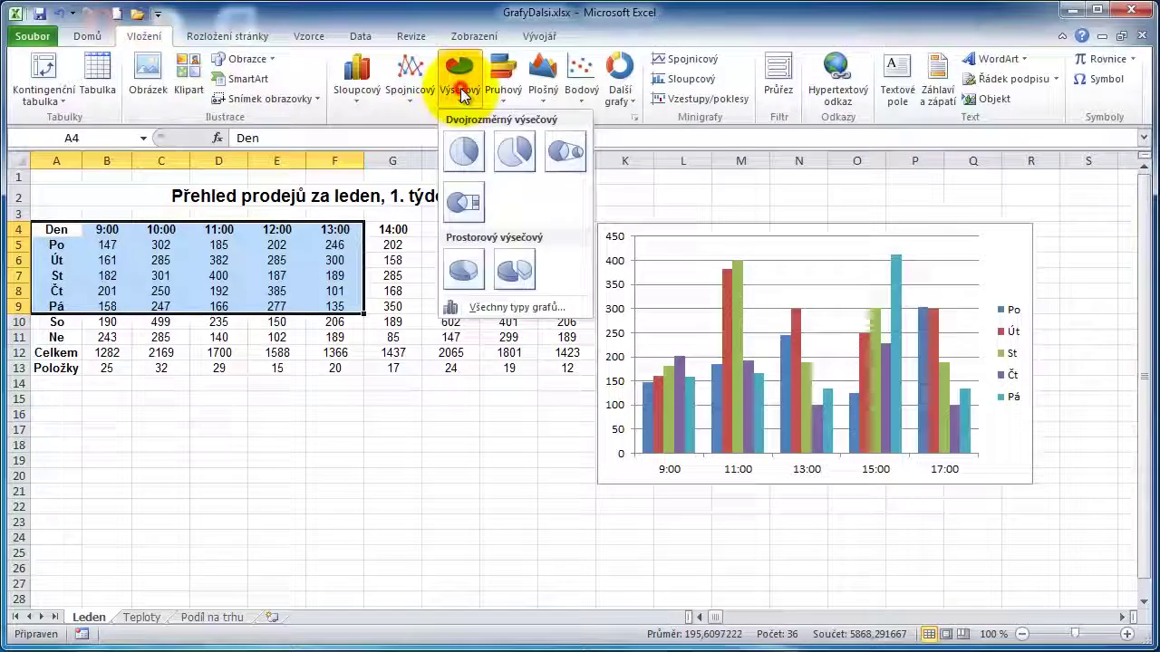
left_click(514, 269)
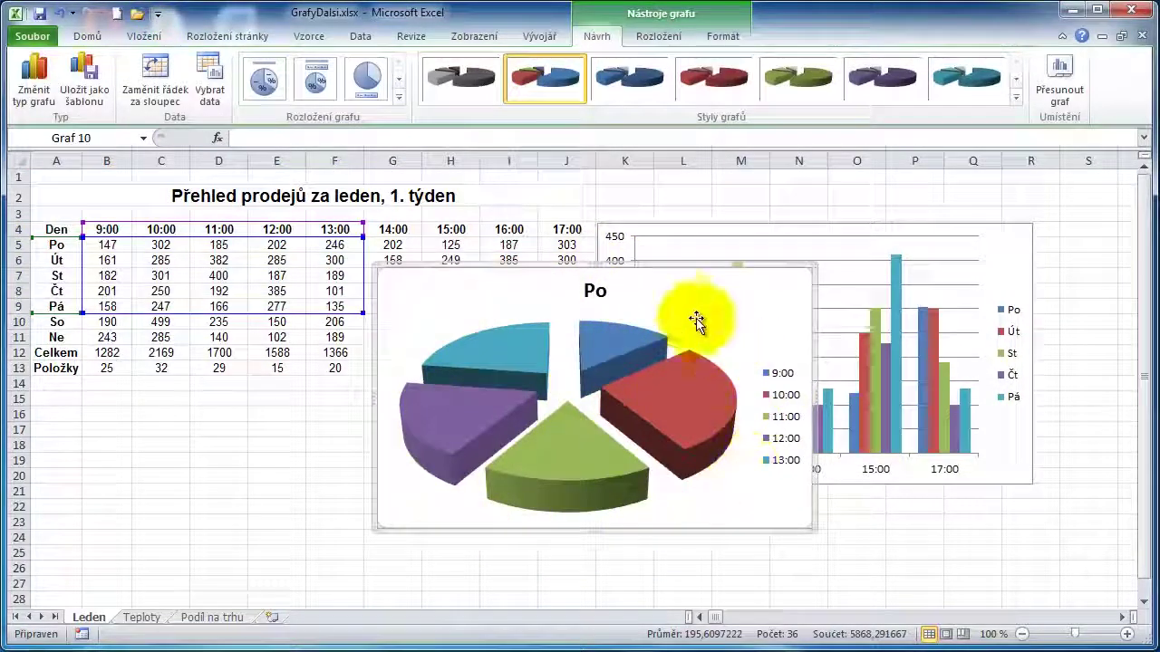